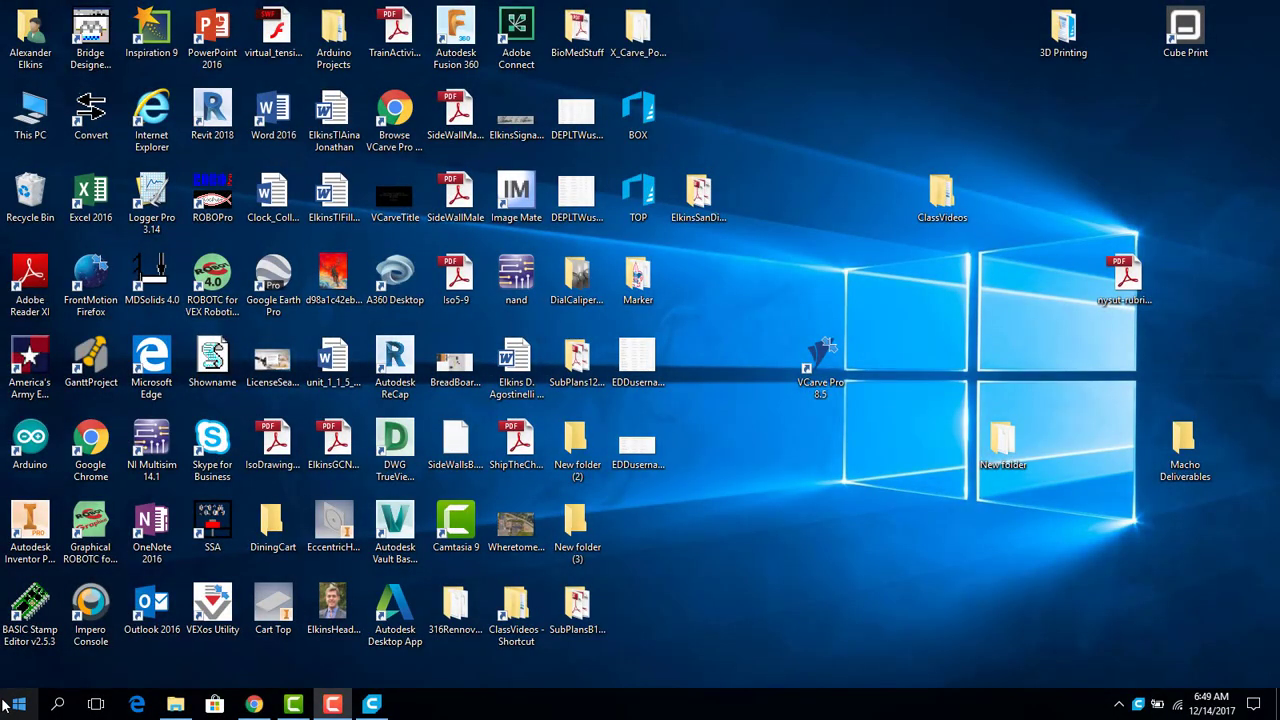
- Launch Ultimaker Cura 3.0.4 by searching 'ult' from the Windows Start menu
click(5, 705)
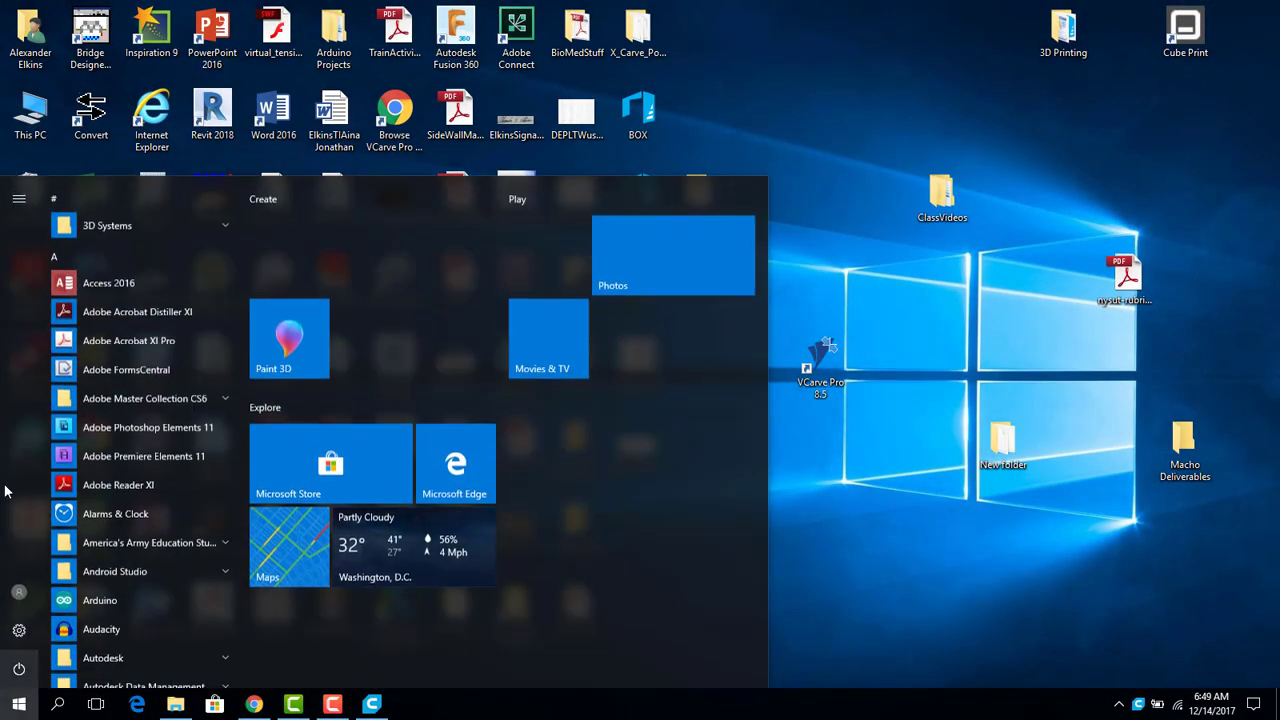
text(ult)
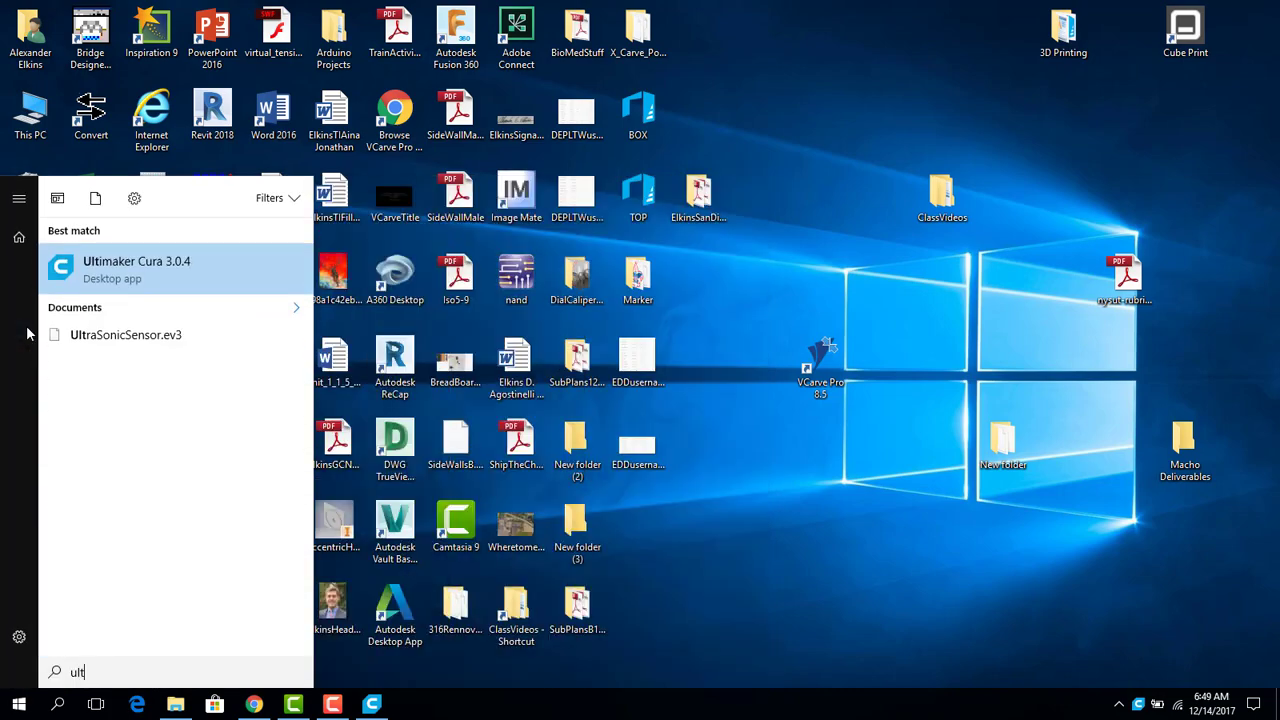
click(197, 270)
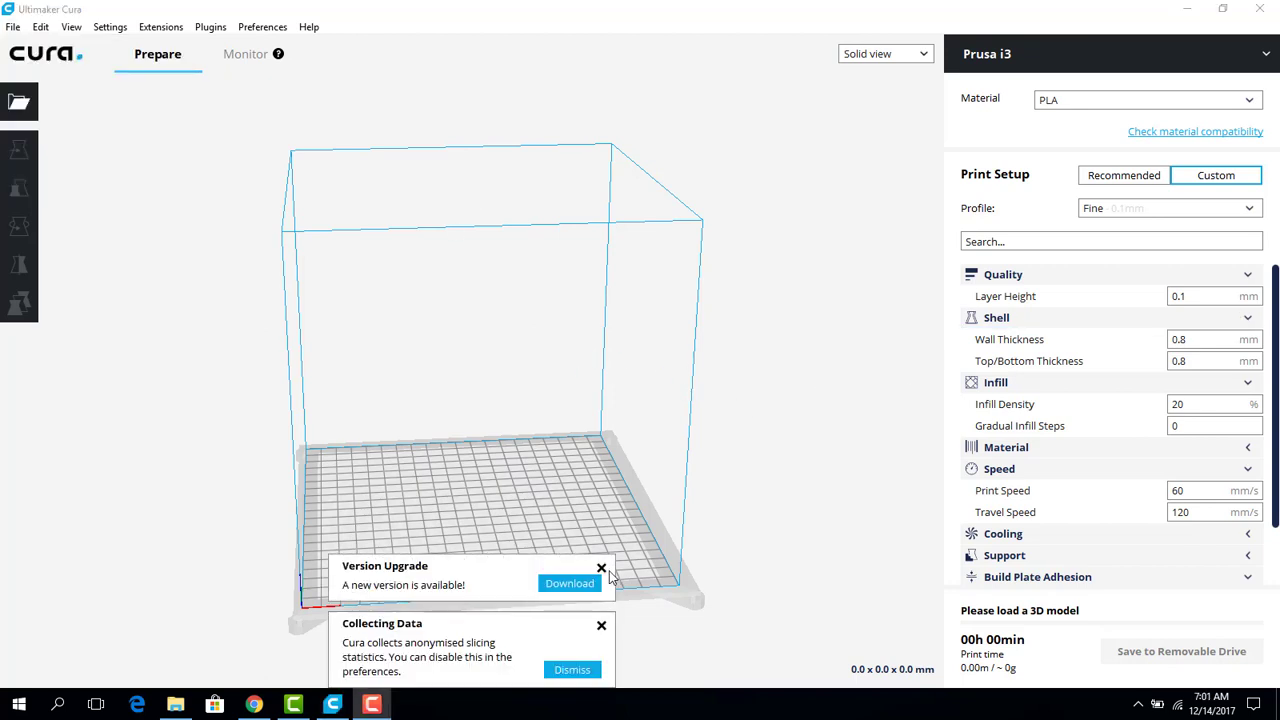
- Dismiss the upgrade and data-collection notifications and open Cura's Preferences window
click(601, 568)
click(601, 625)
click(262, 28)
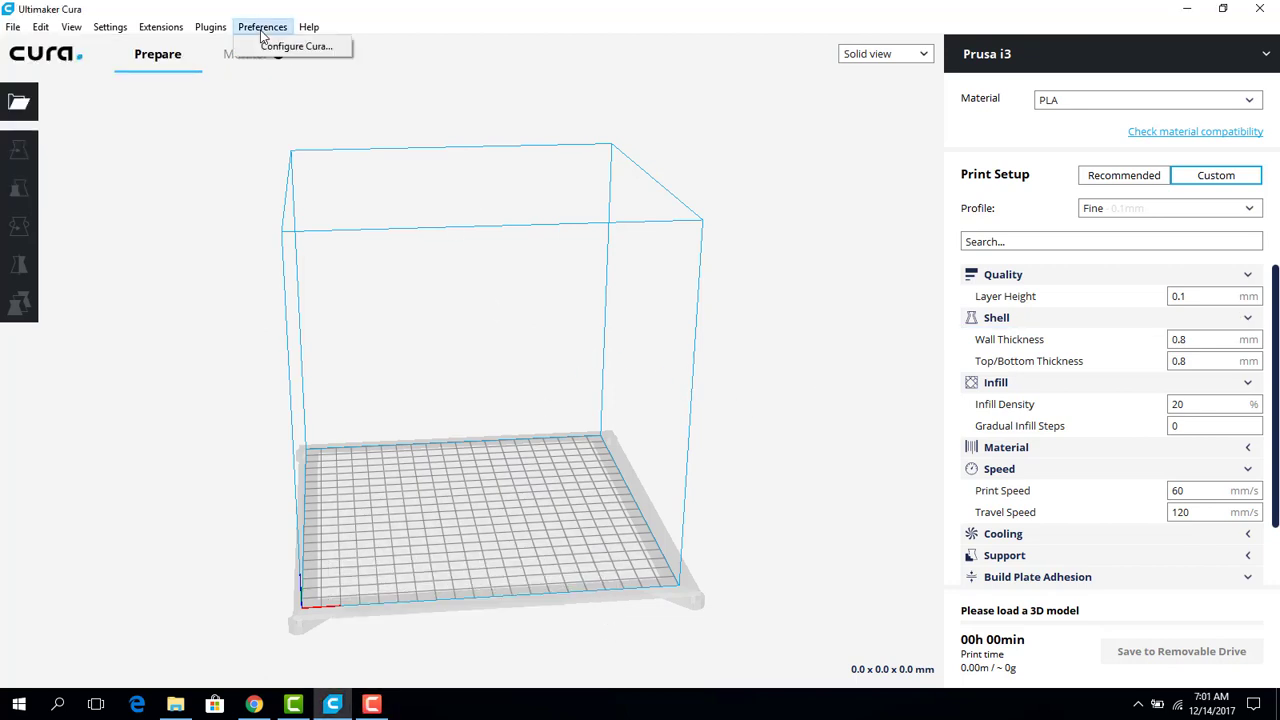
click(268, 46)
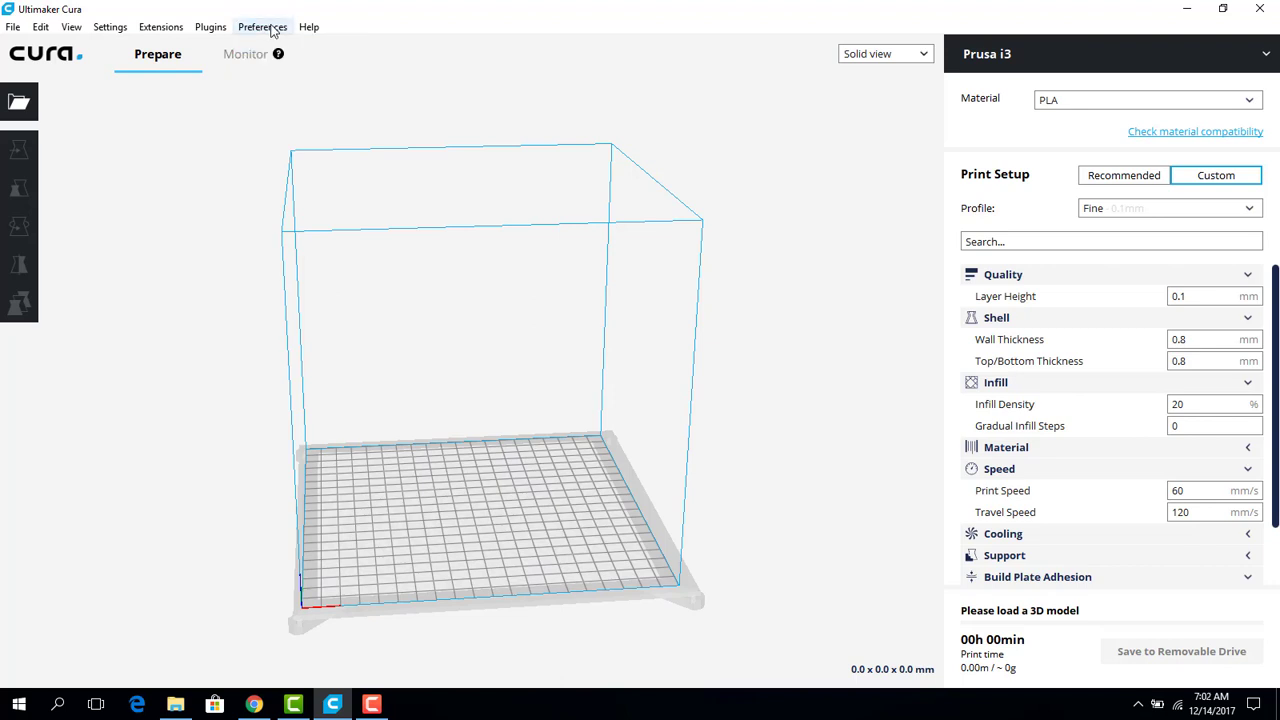
click(268, 28)
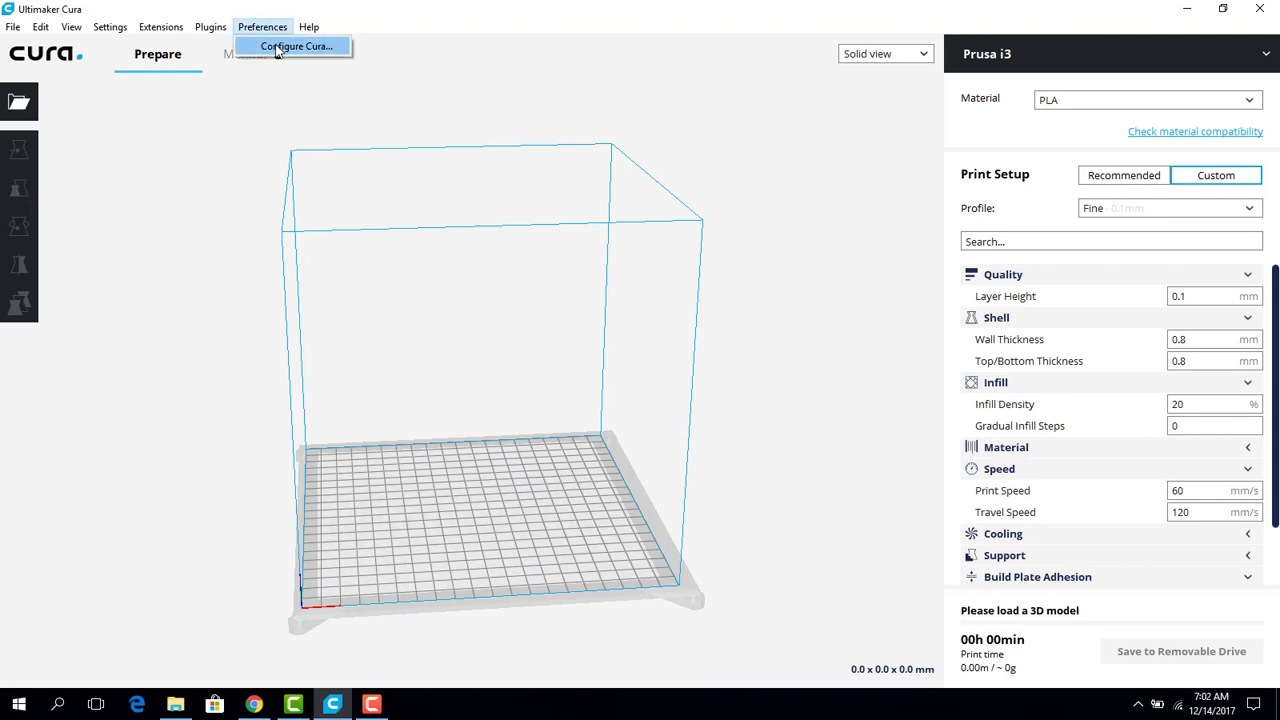
click(276, 46)
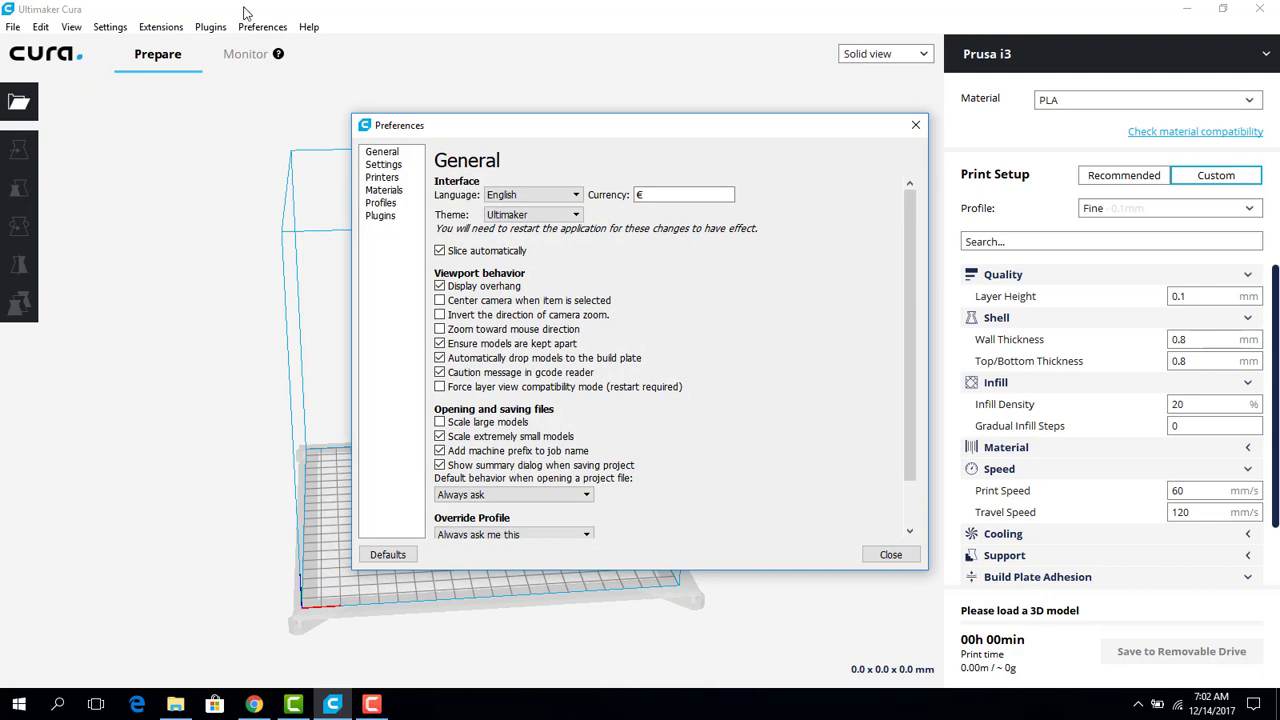
click(915, 125)
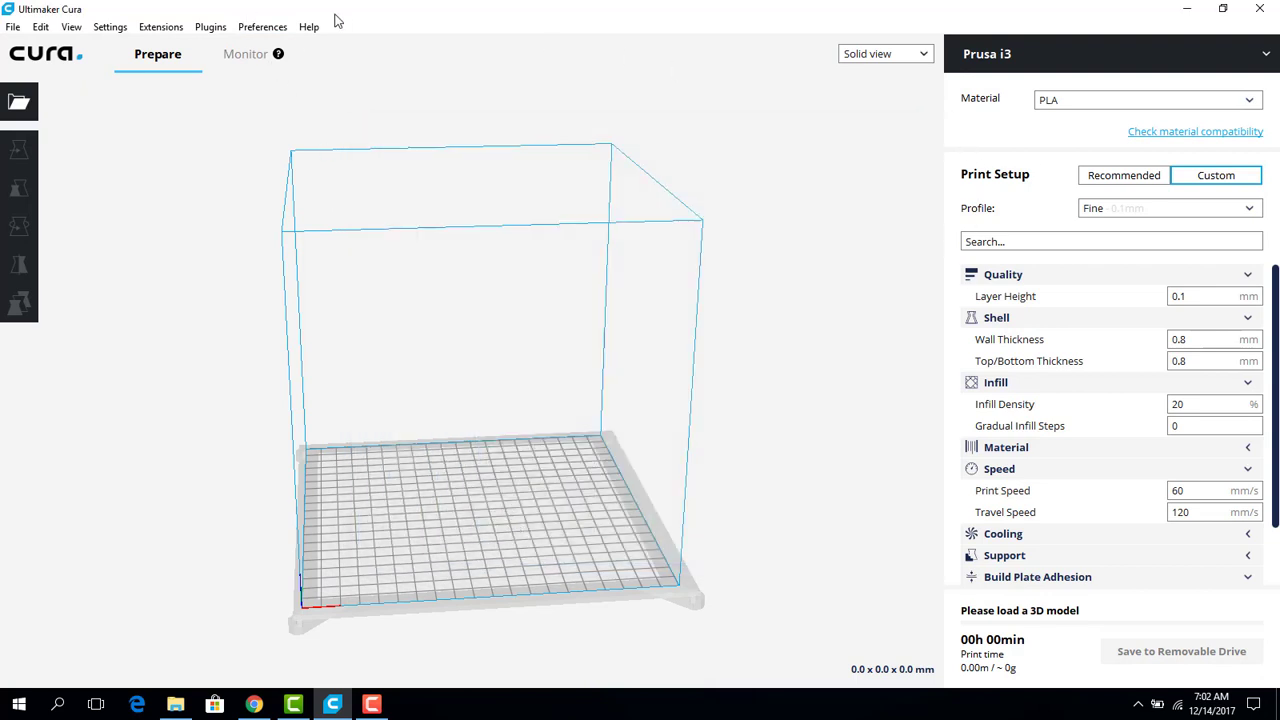
click(249, 31)
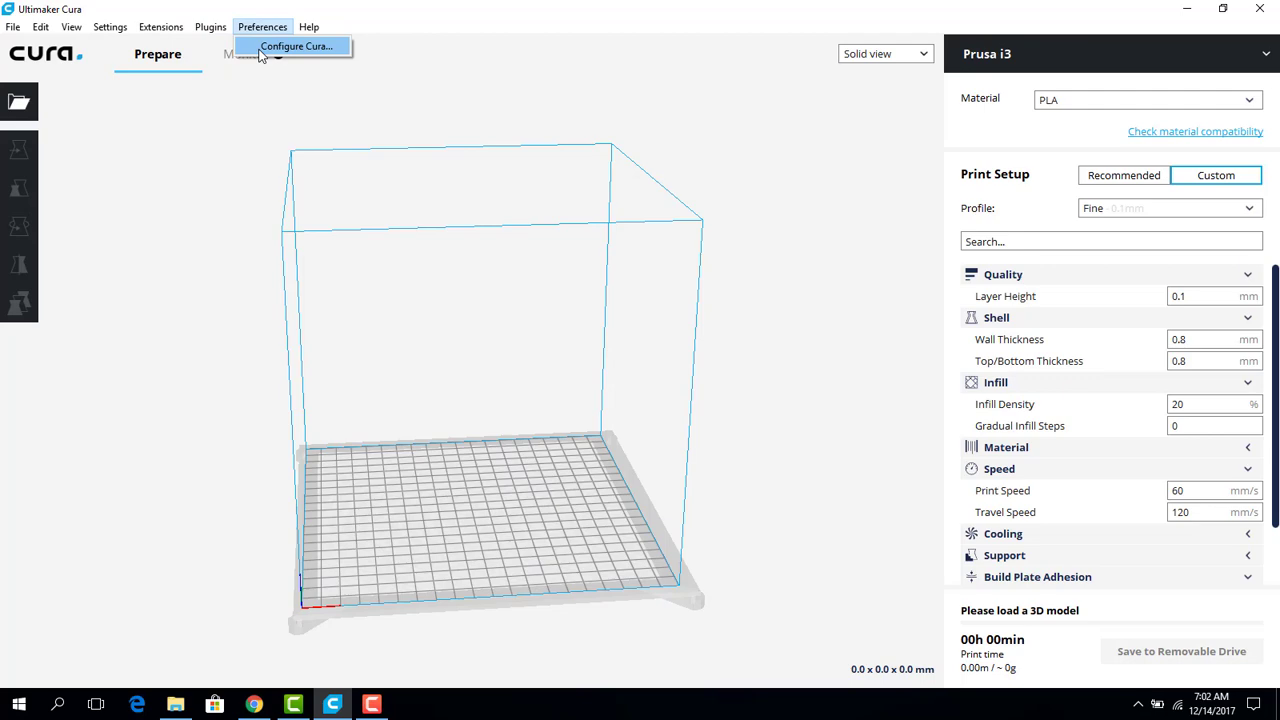
click(296, 46)
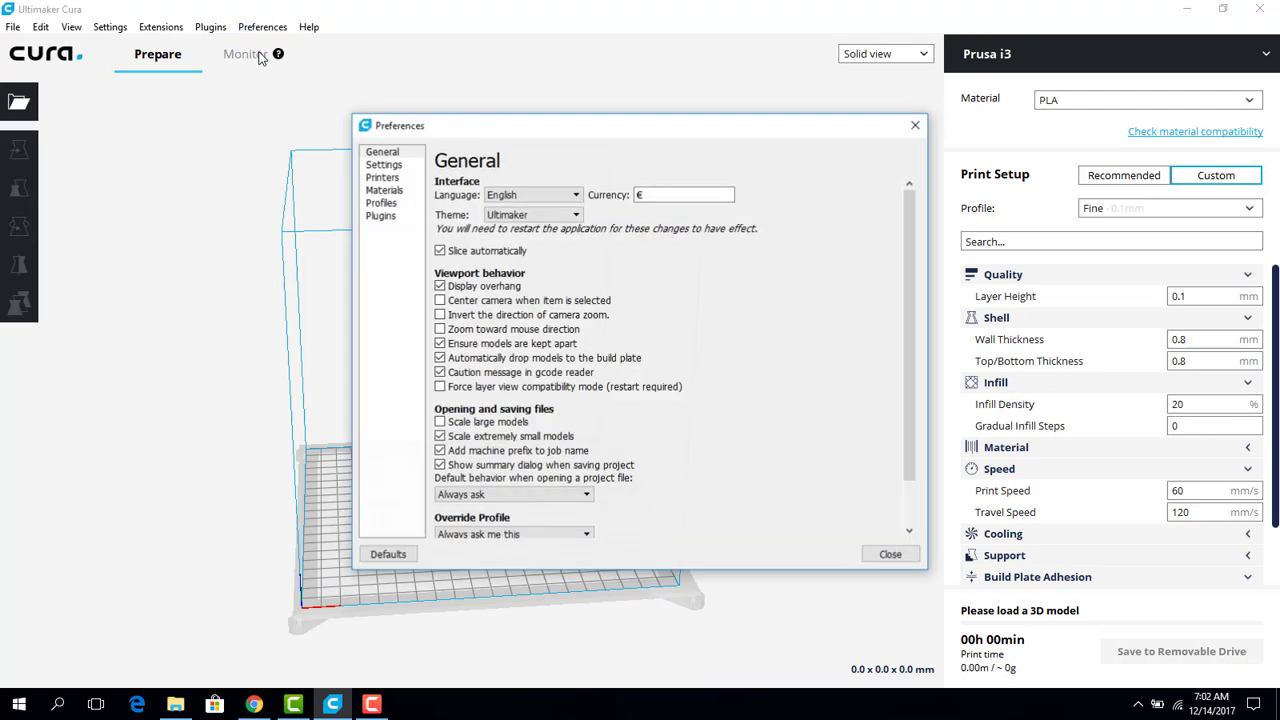
- Add a Prusa i3 printer from the Other manufacturers list, then close Preferences
click(390, 178)
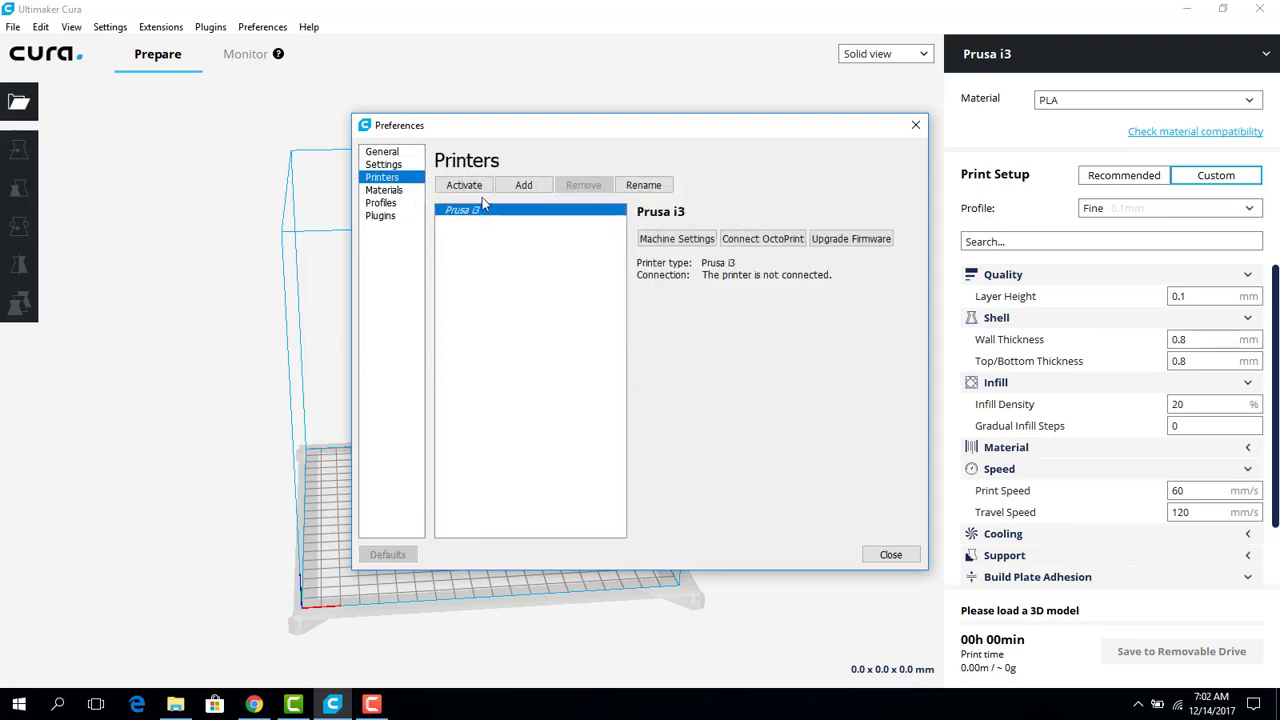
click(520, 186)
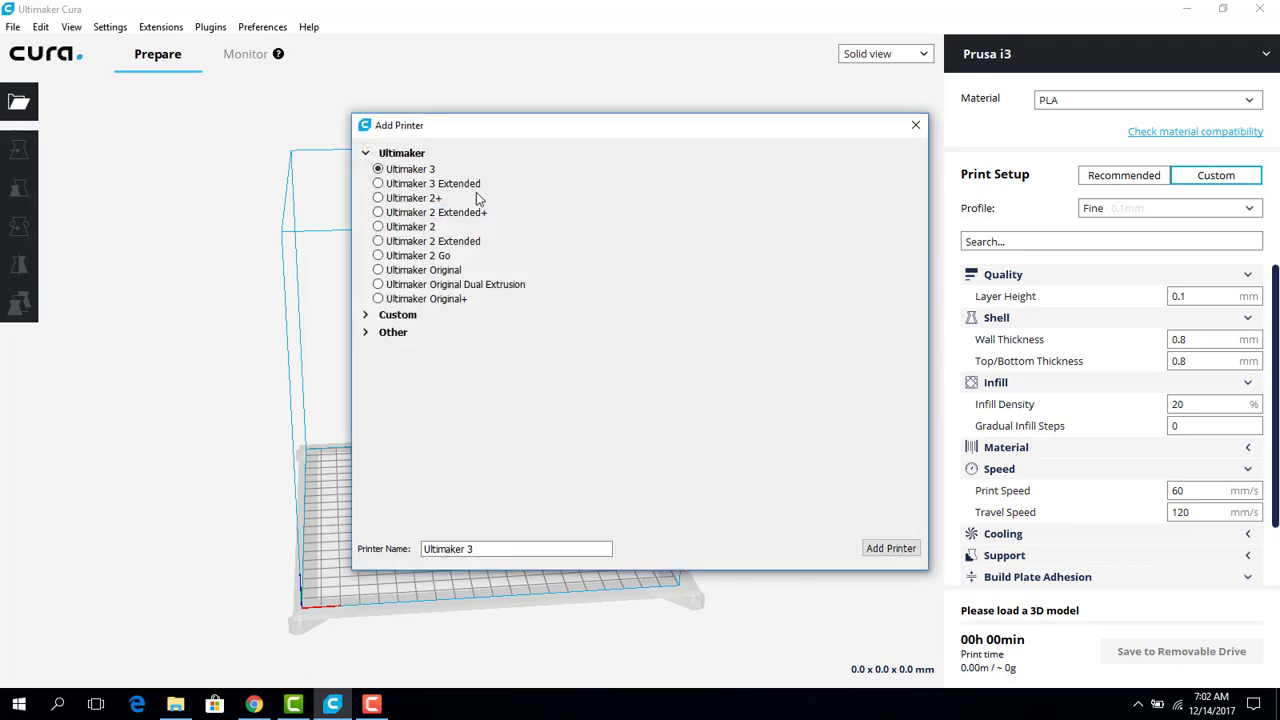
click(375, 316)
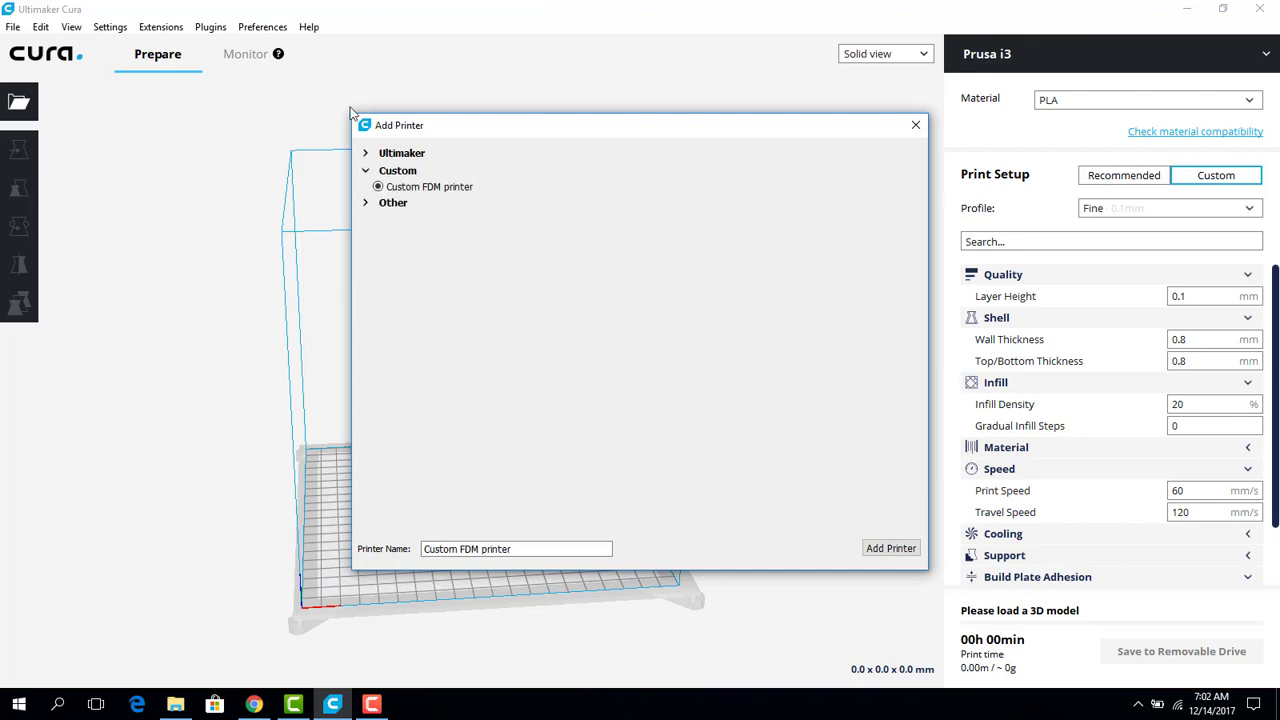
click(372, 204)
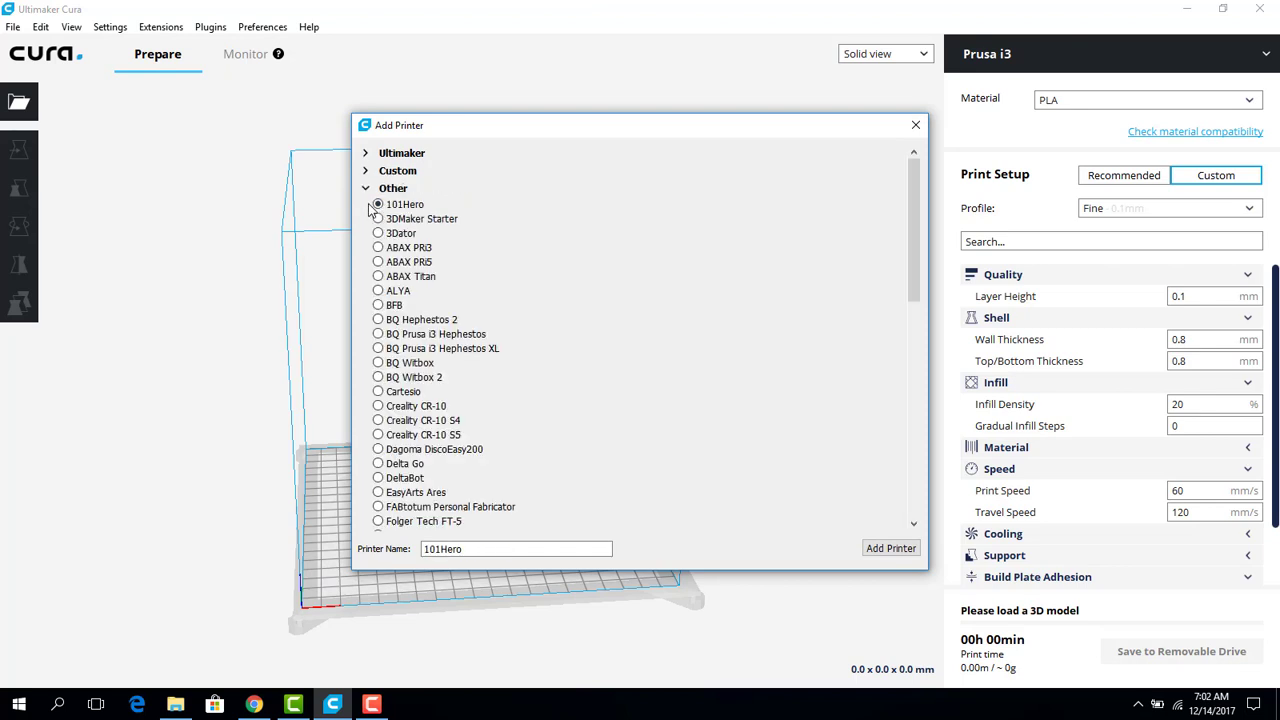
scroll(458, 241, down, 6)
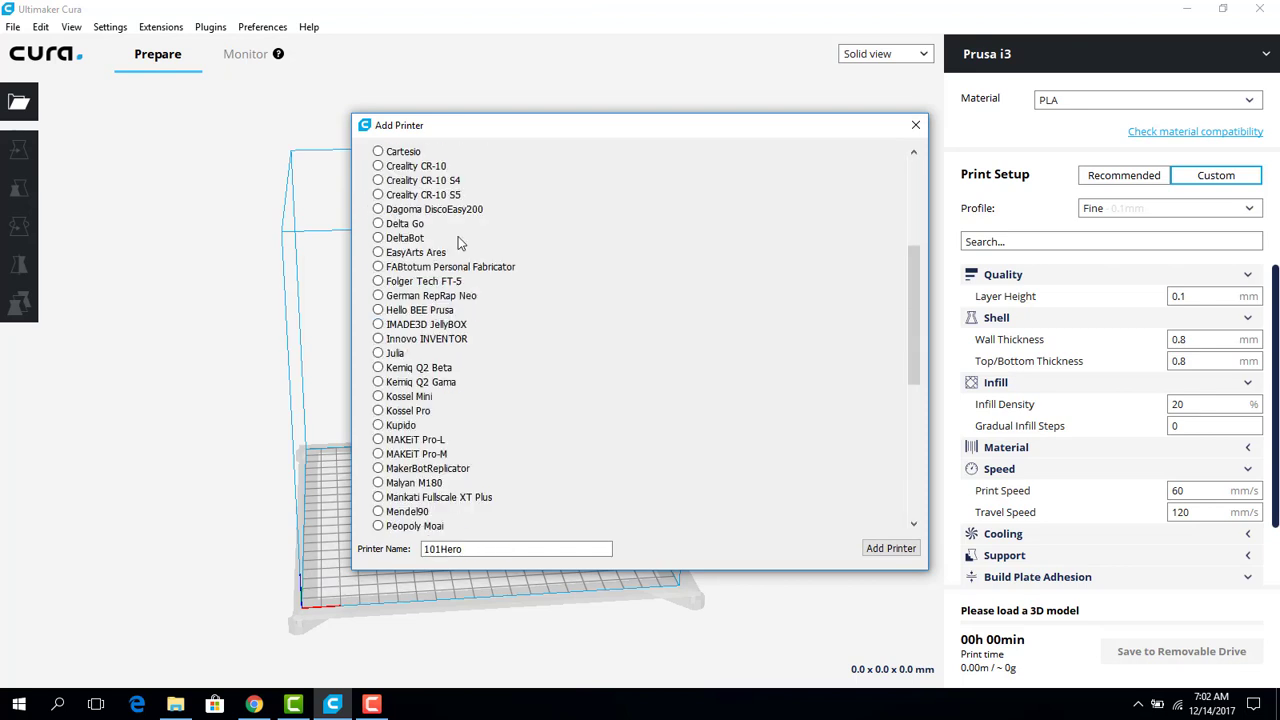
scroll(462, 240, down, 2)
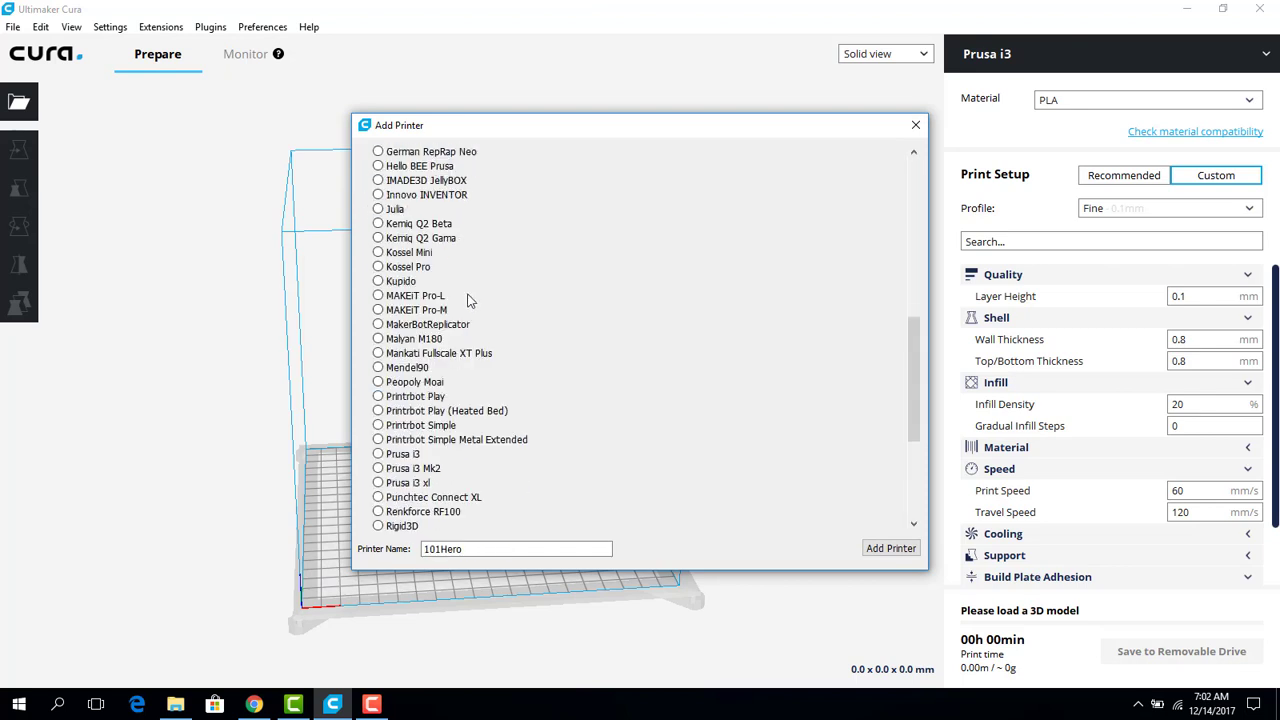
click(379, 454)
click(898, 550)
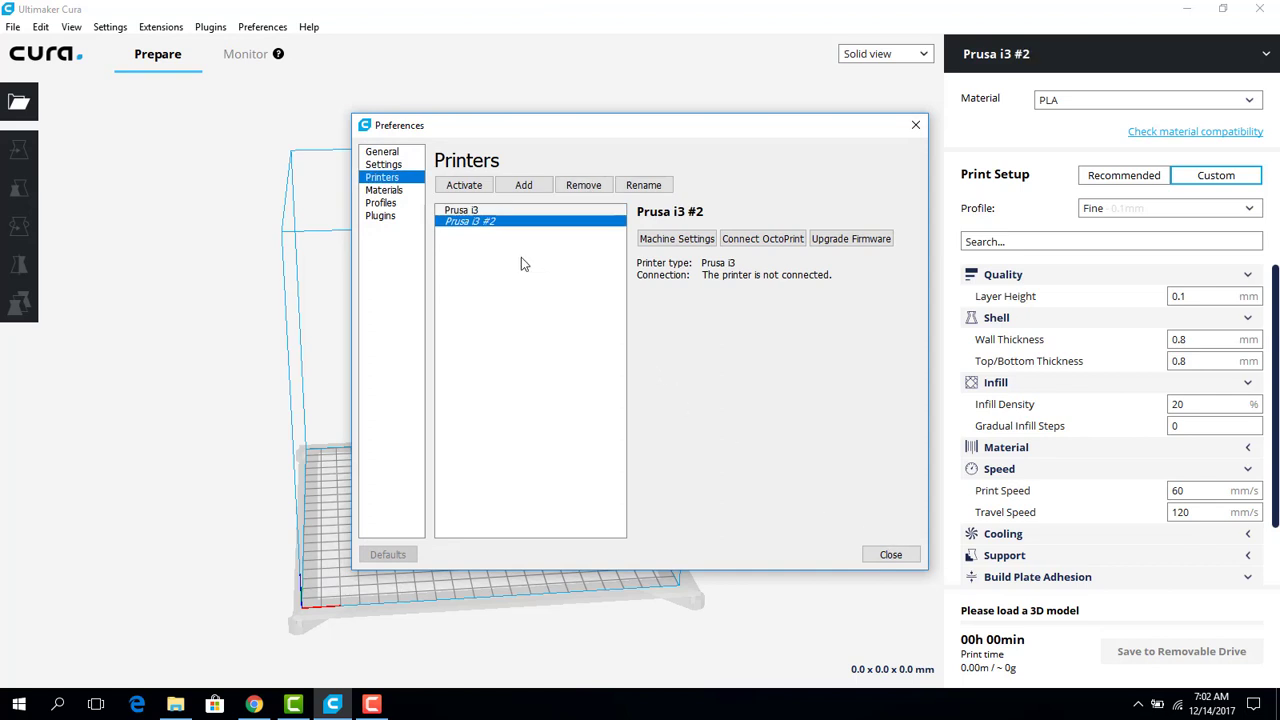
click(474, 212)
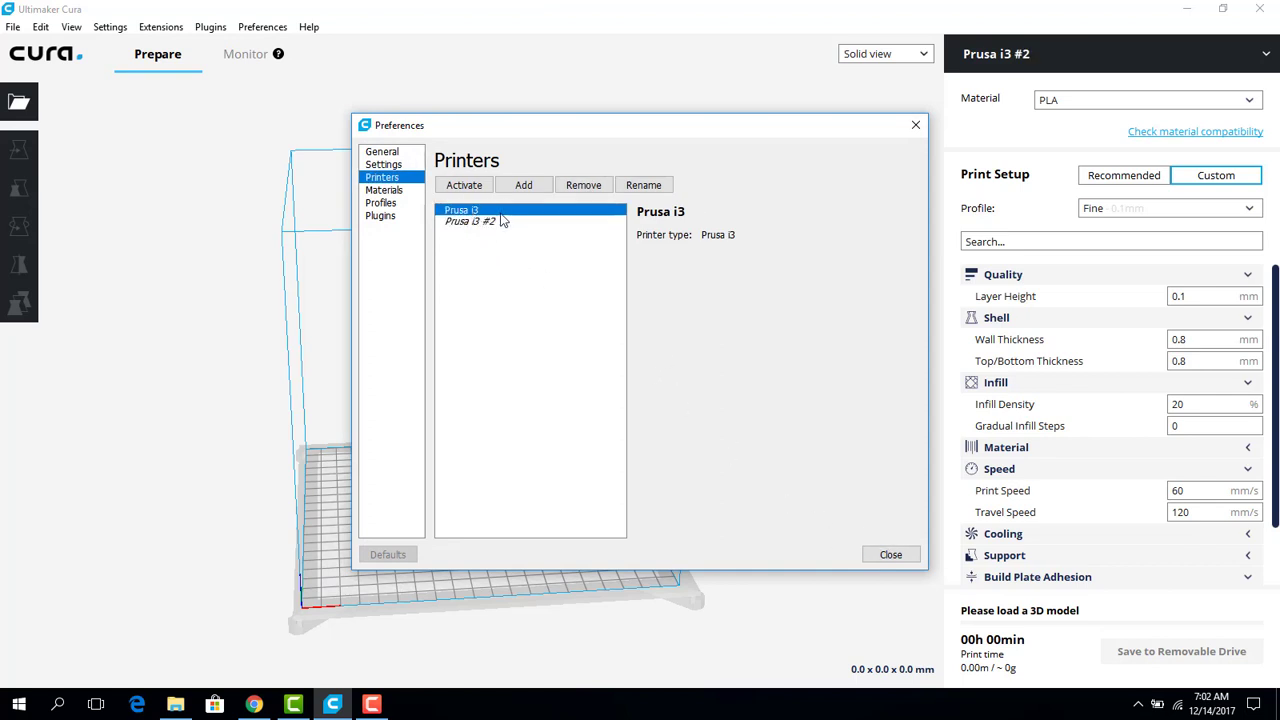
click(887, 558)
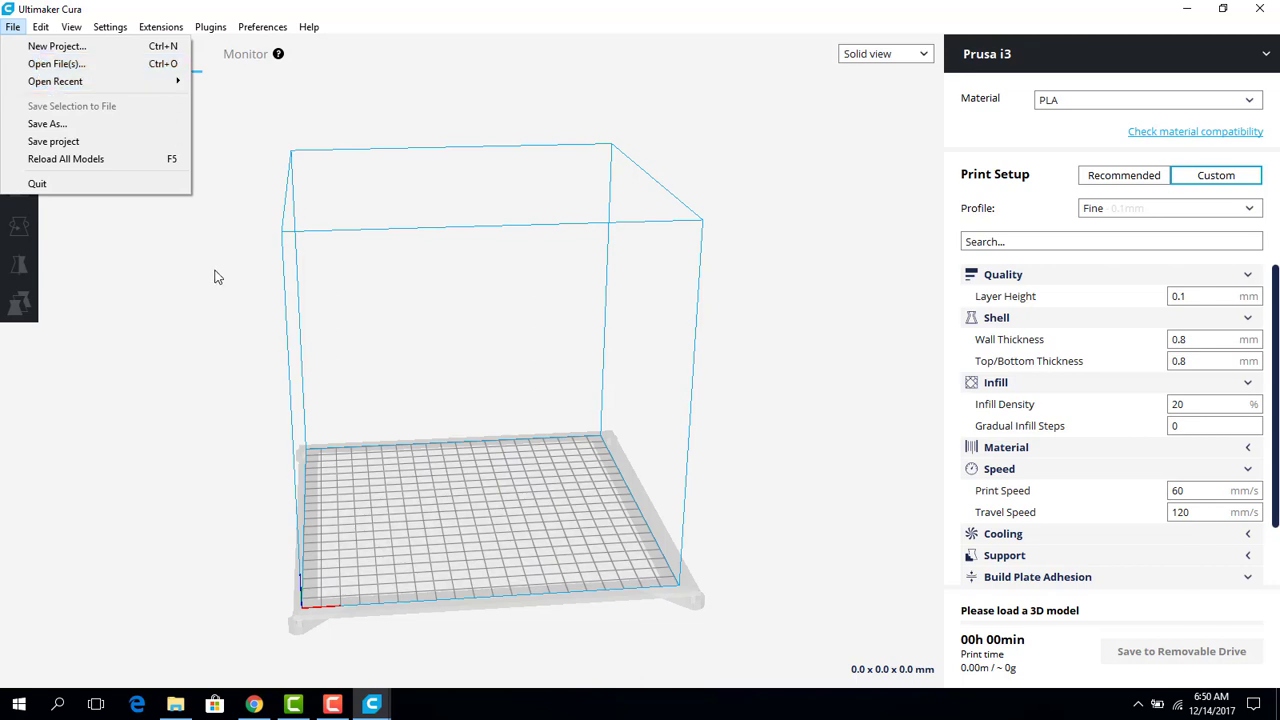
click(214, 274)
click(13, 26)
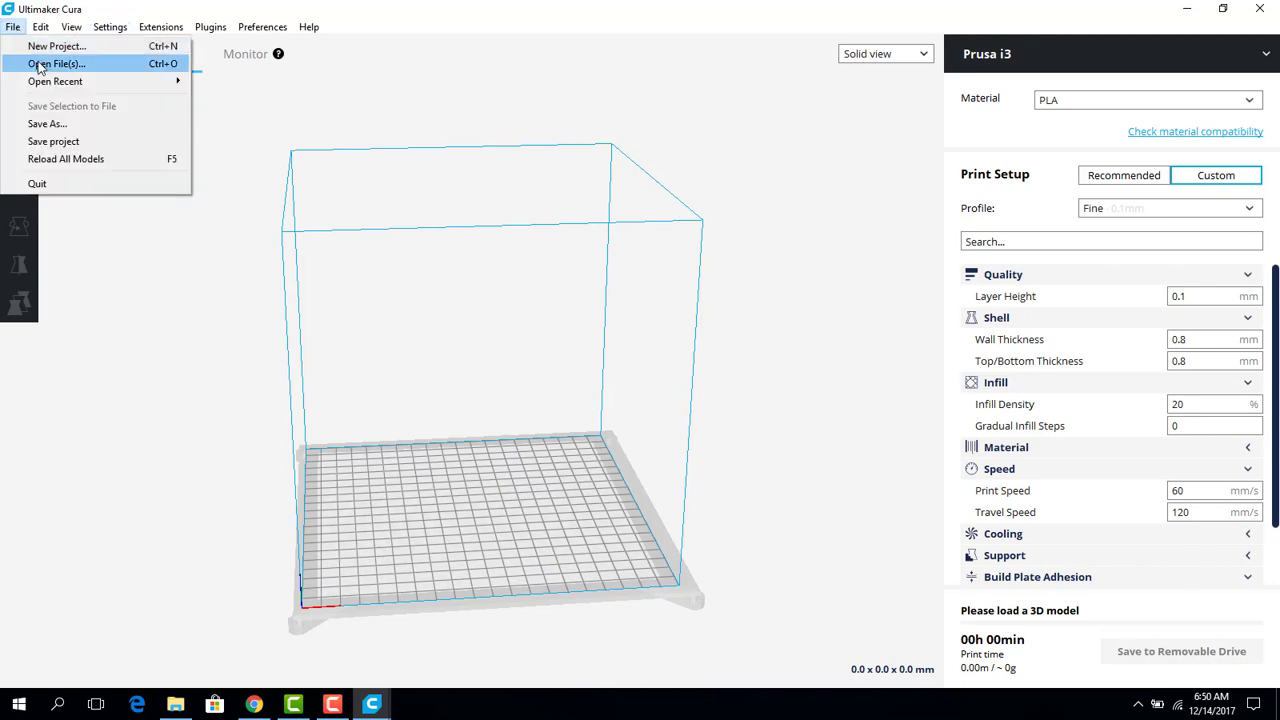
click(222, 401)
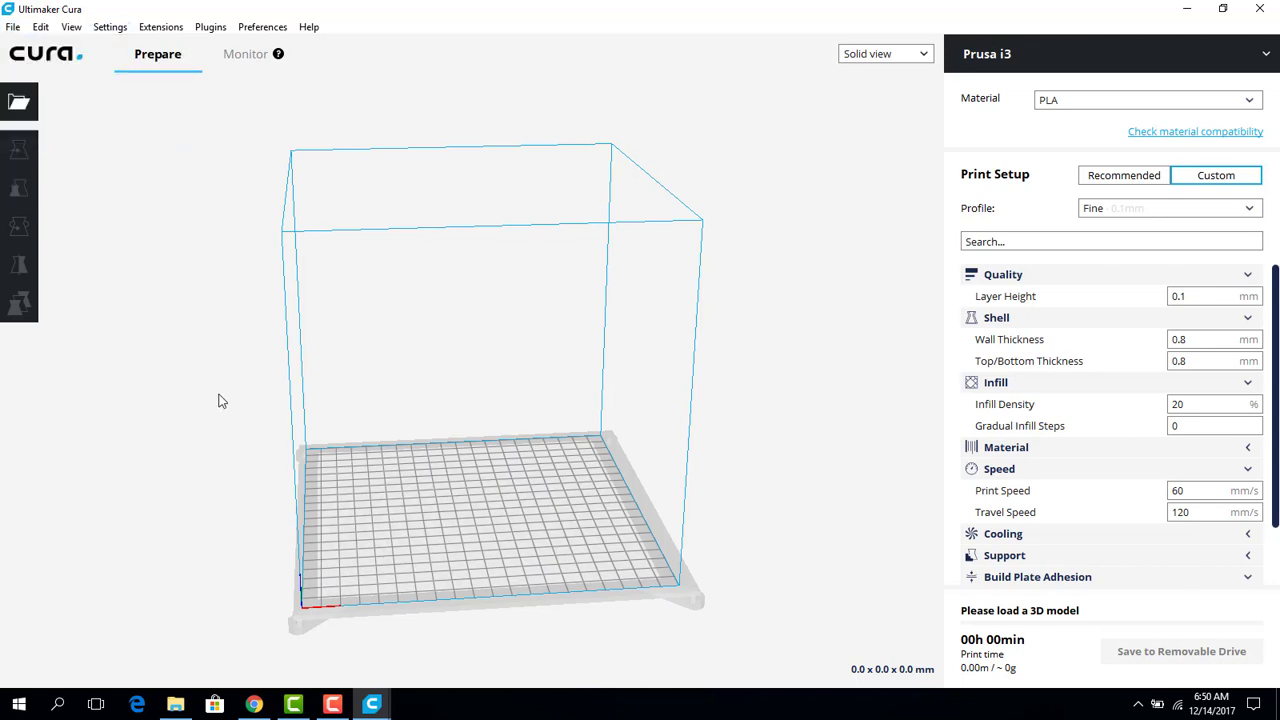
click(21, 112)
scroll(200, 165, up, 1)
click(252, 57)
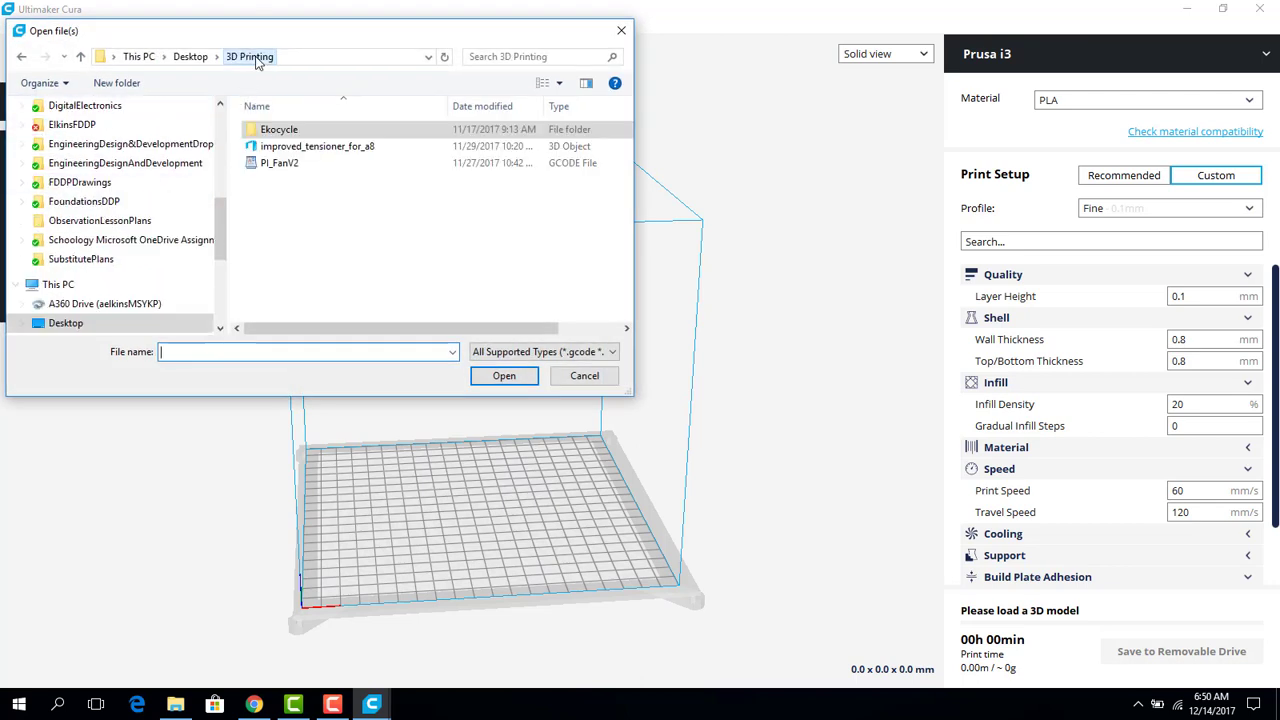
click(293, 150)
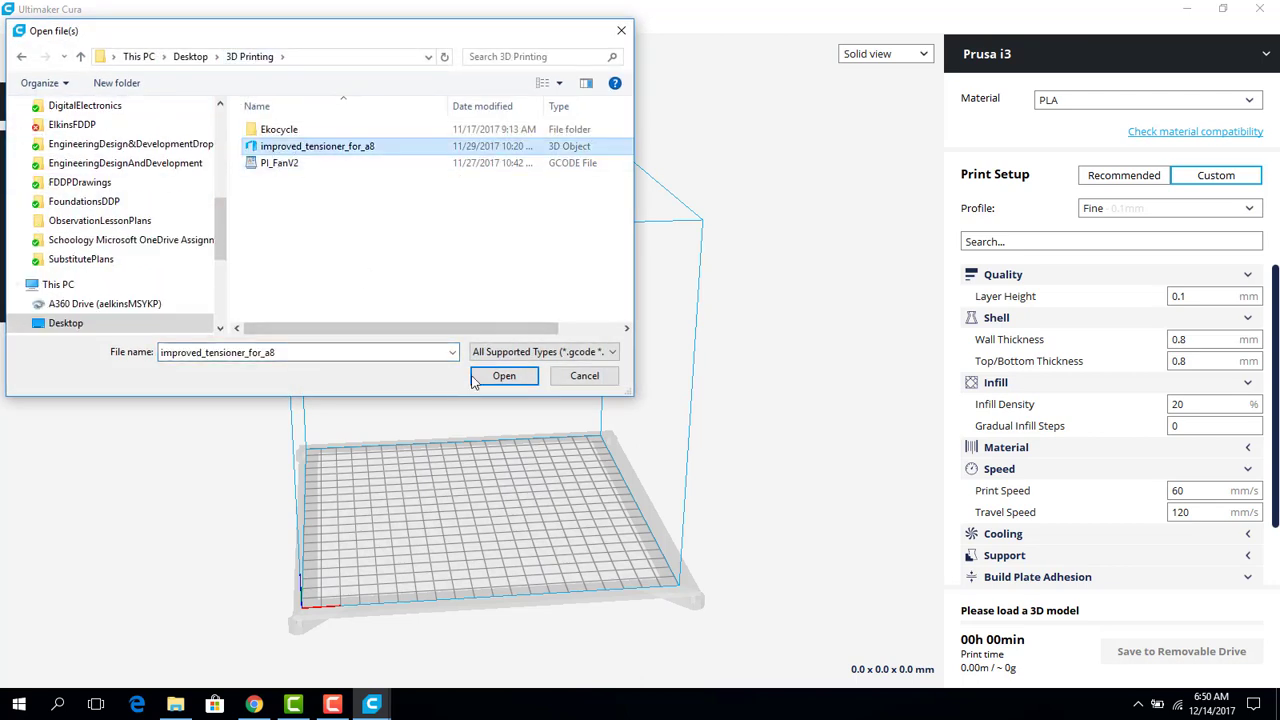
click(492, 379)
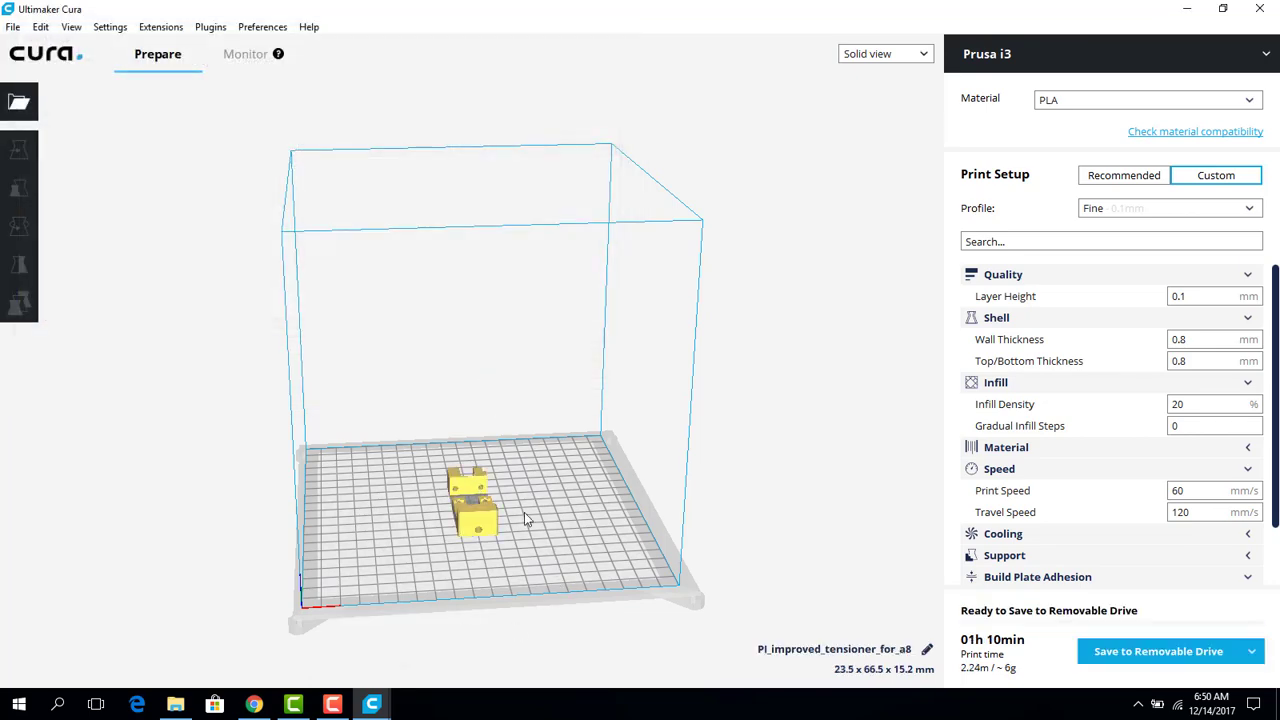
scroll(487, 511, up, 5)
scroll(498, 501, up, 3)
right_drag(624, 282, 620, 370)
scroll(676, 397, up, 2)
middle_drag(676, 397, 721, 400)
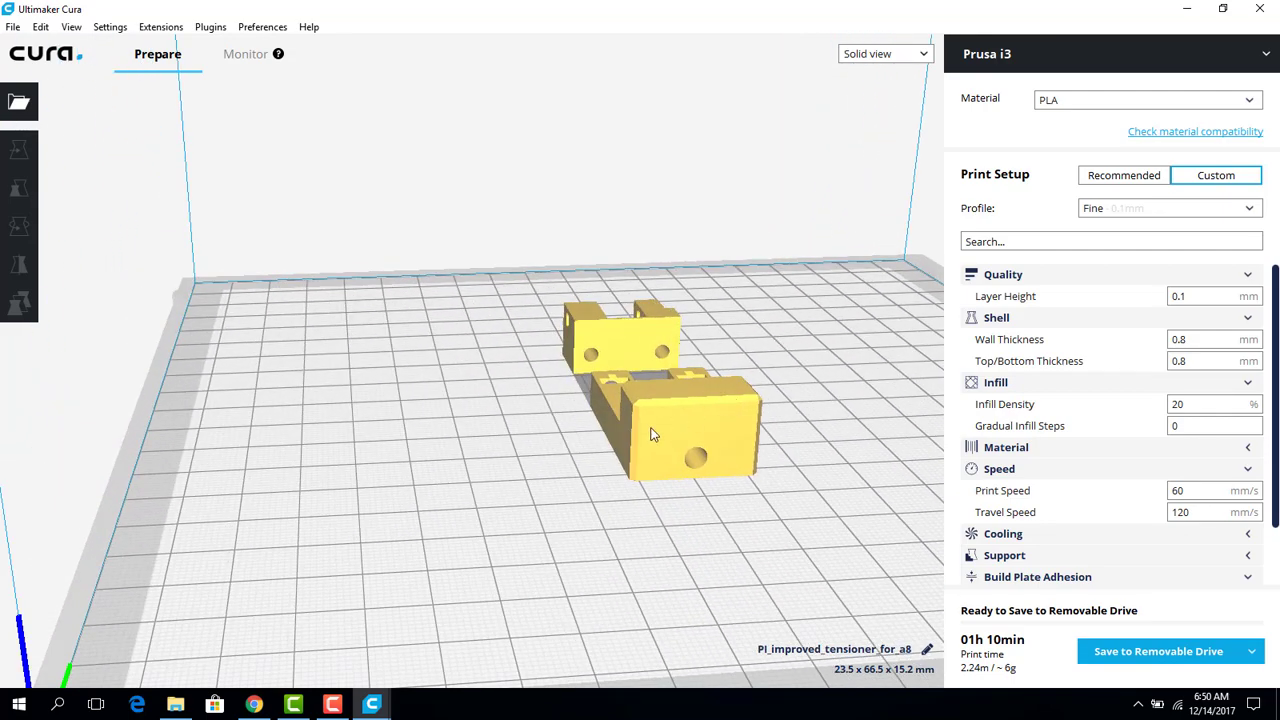
right_drag(652, 433, 214, 446)
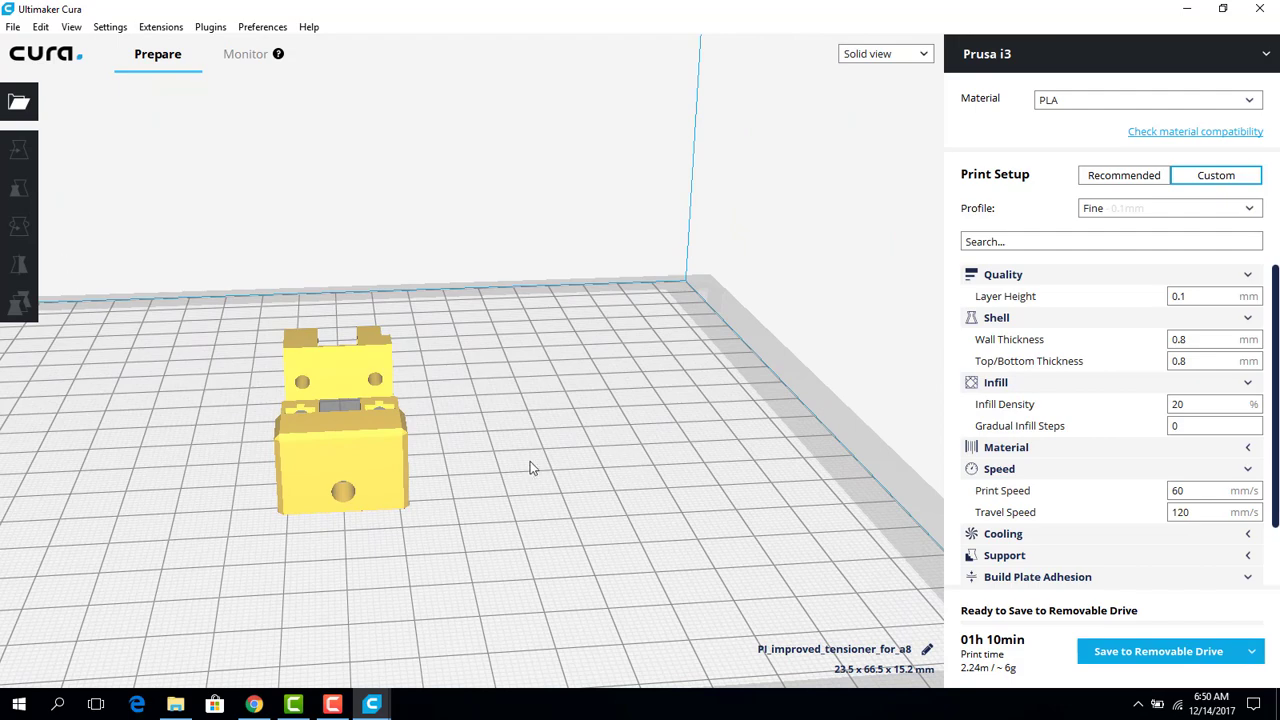
right_drag(603, 469, 1108, 151)
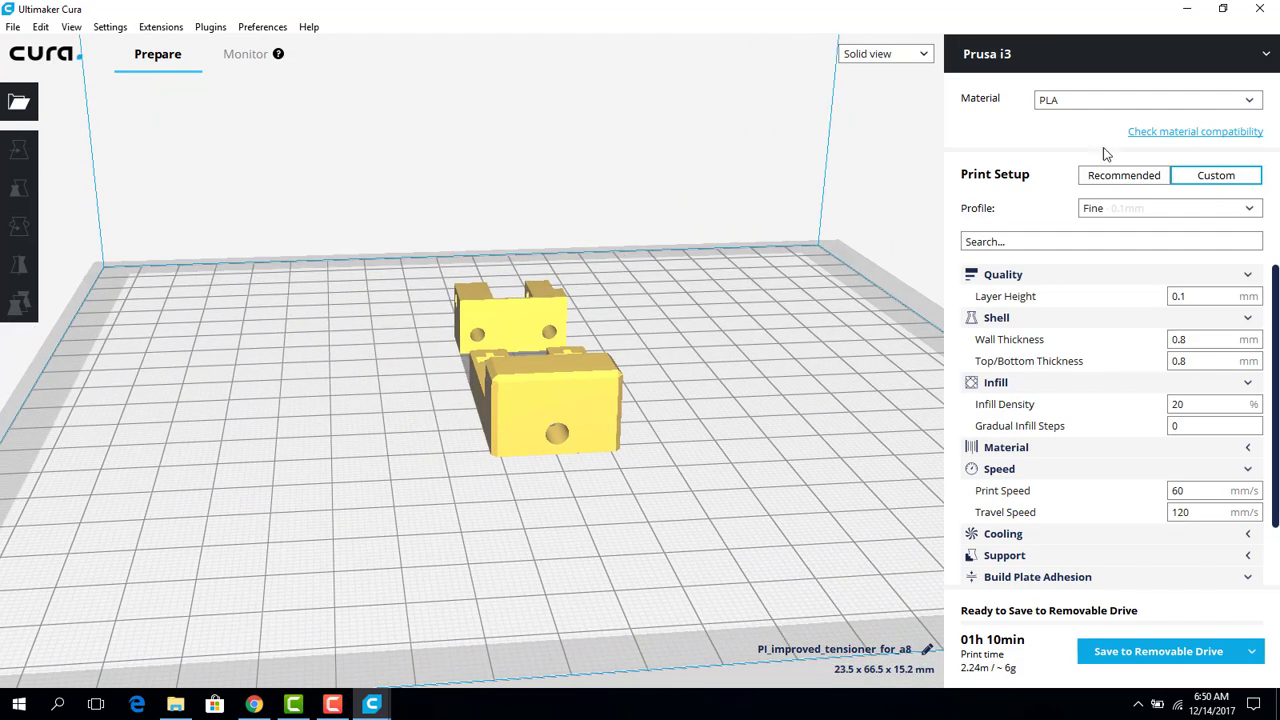
click(926, 55)
click(905, 86)
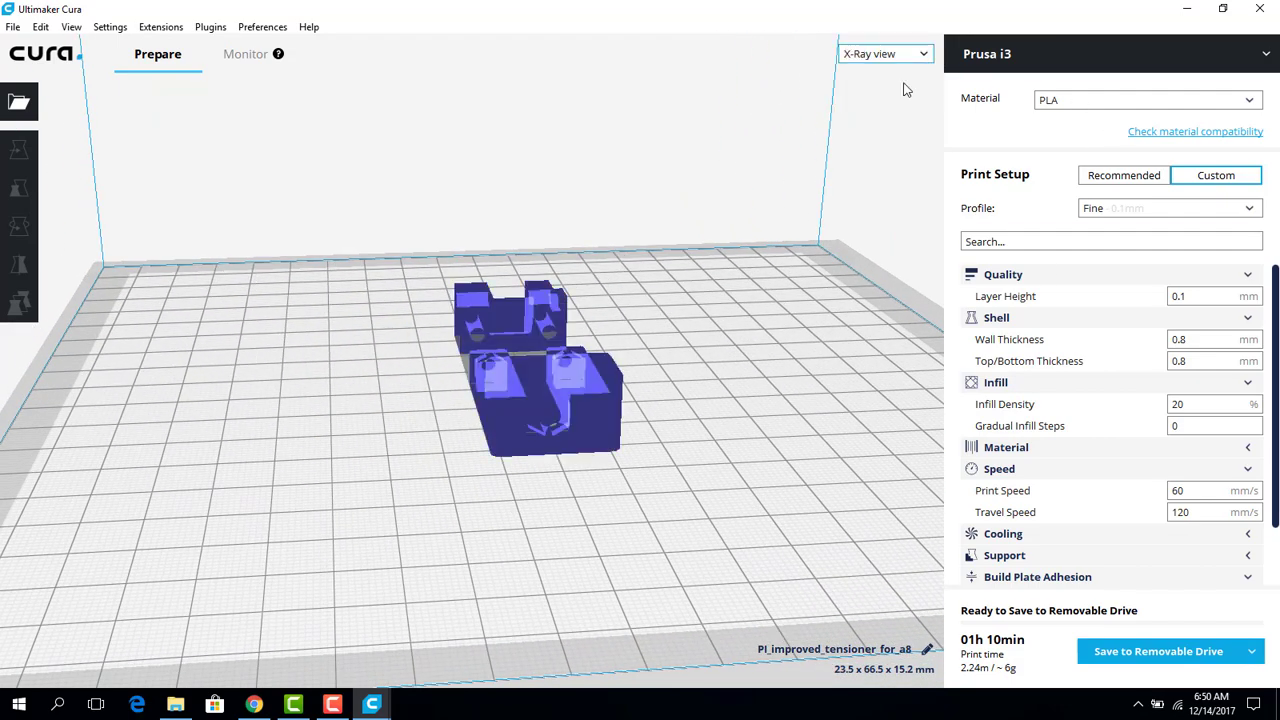
right_drag(742, 387, 827, 143)
click(886, 58)
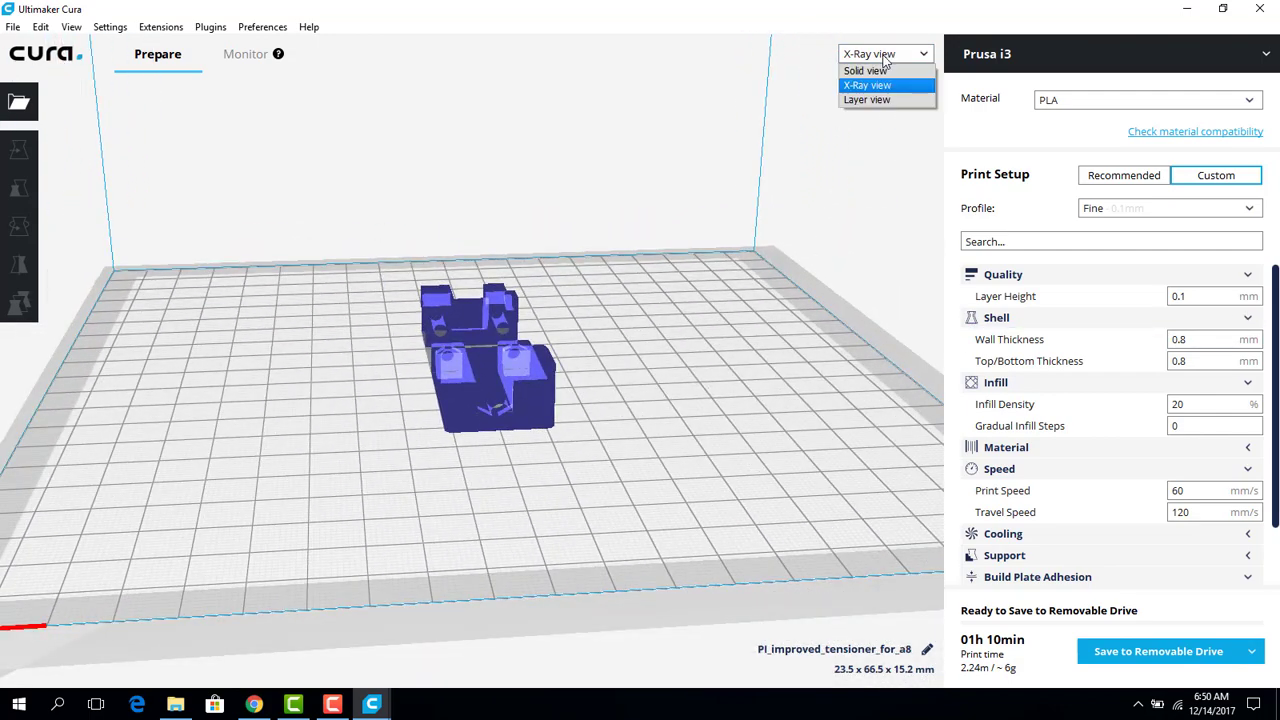
click(897, 100)
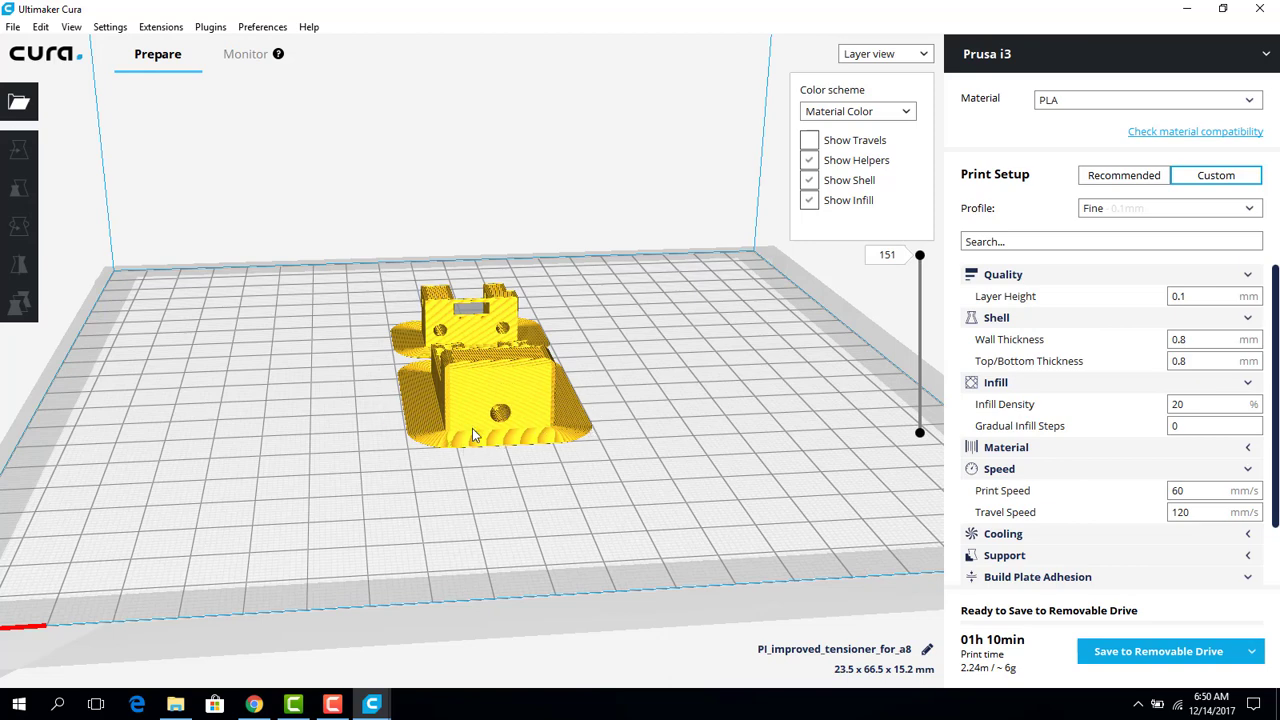
click(886, 111)
click(889, 112)
click(902, 57)
click(862, 71)
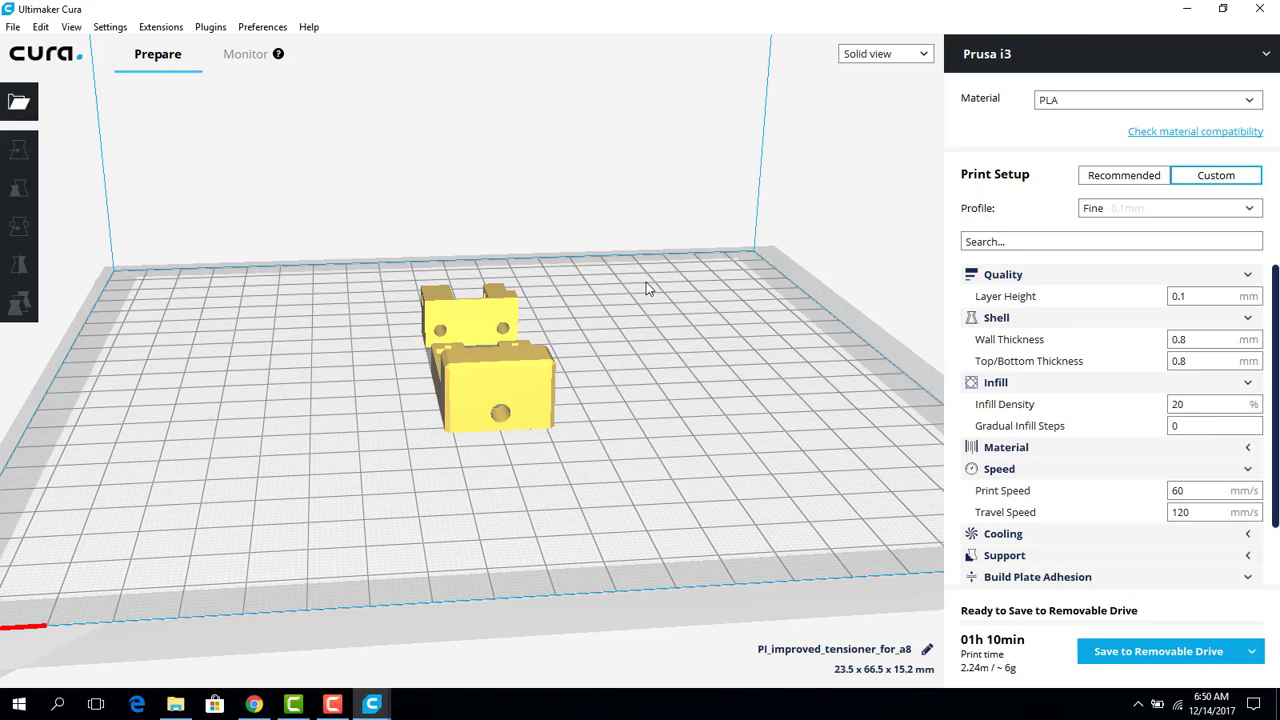
click(1160, 182)
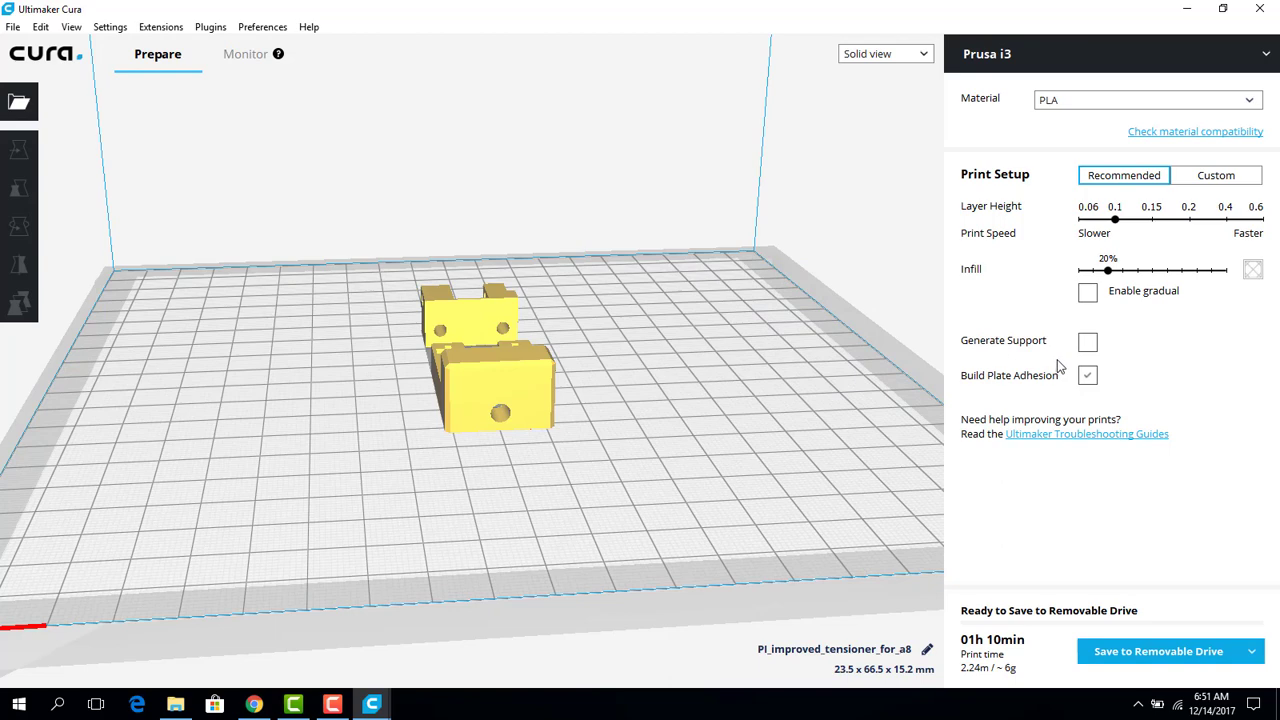
click(1192, 180)
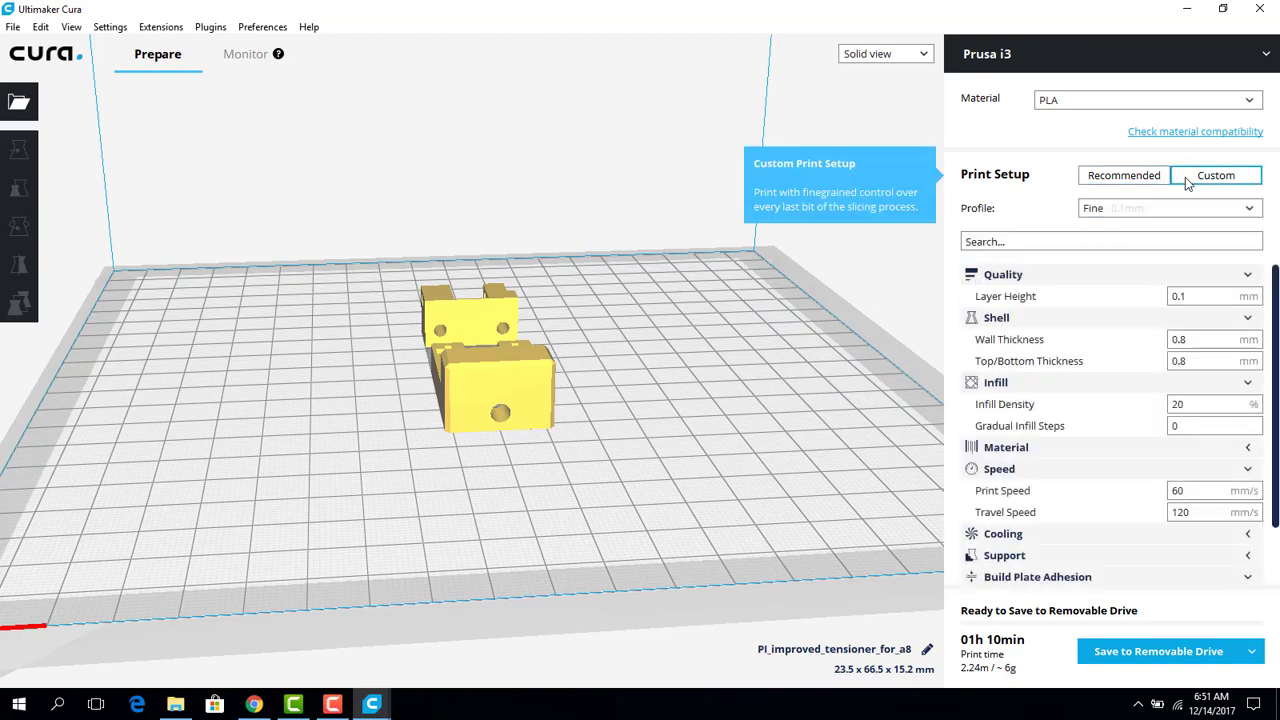
scroll(1086, 301, down, 2)
scroll(1134, 334, up, 2)
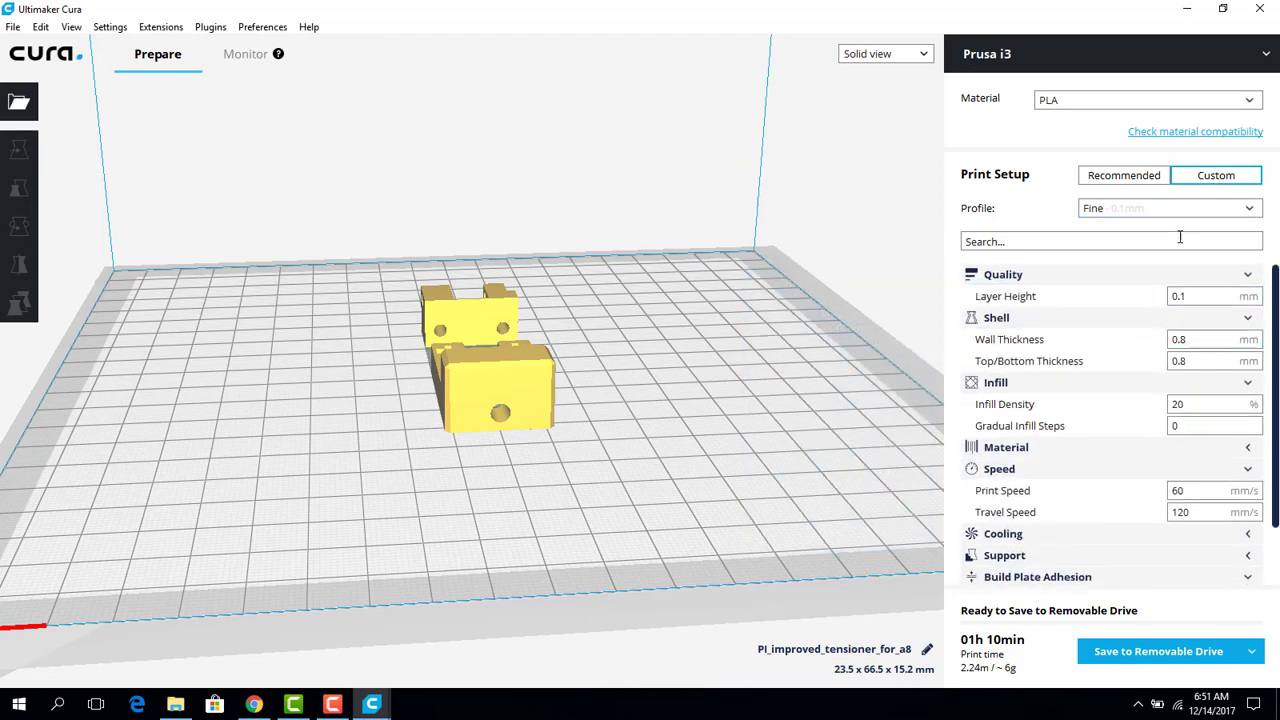
click(1249, 216)
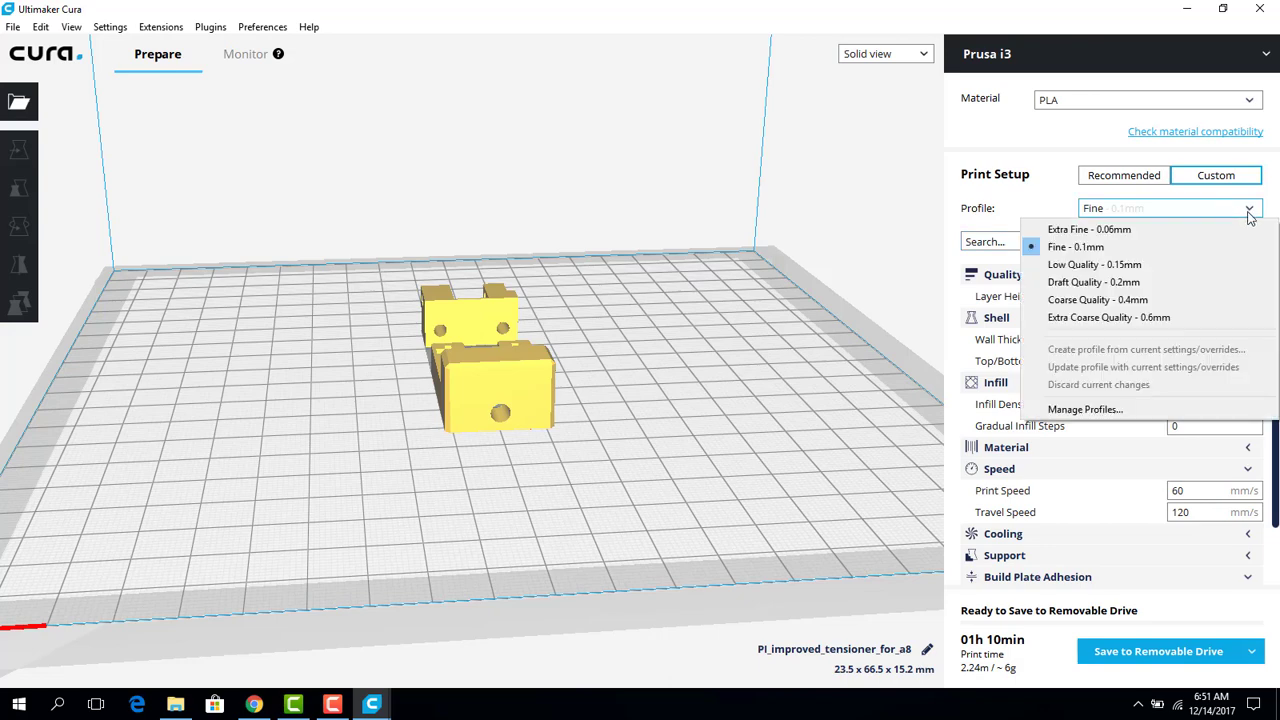
click(1249, 216)
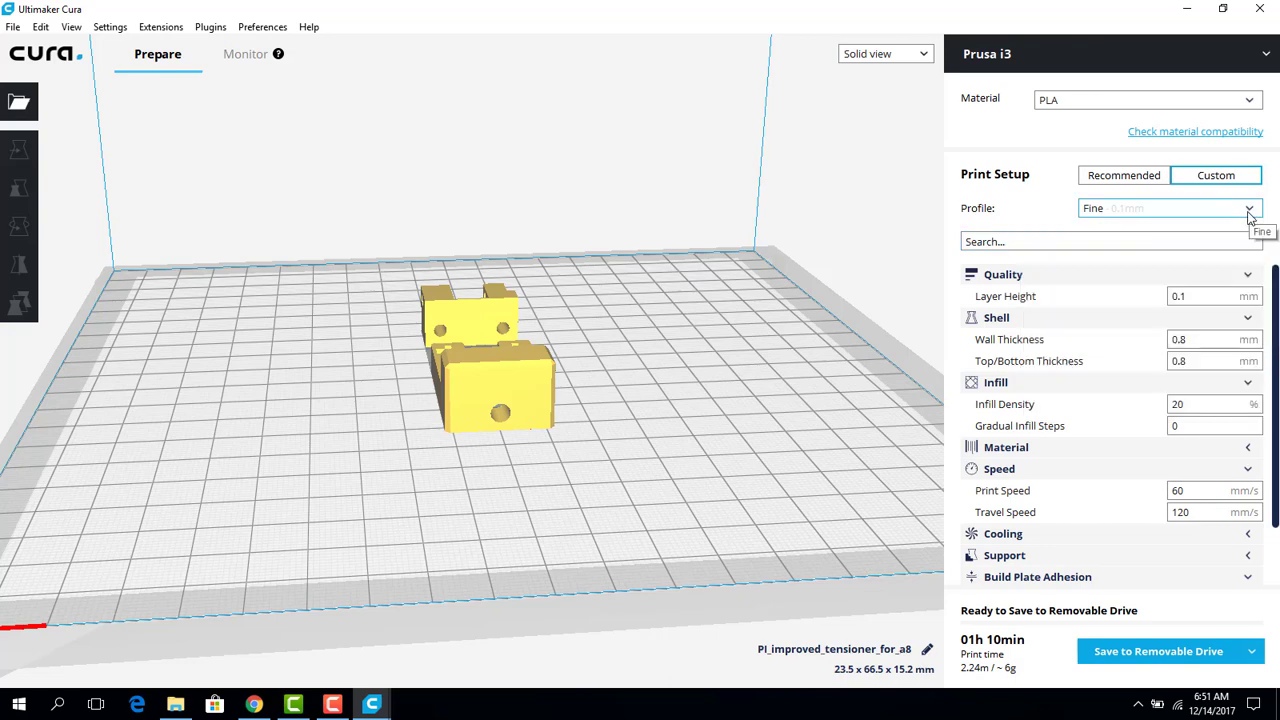
click(1249, 216)
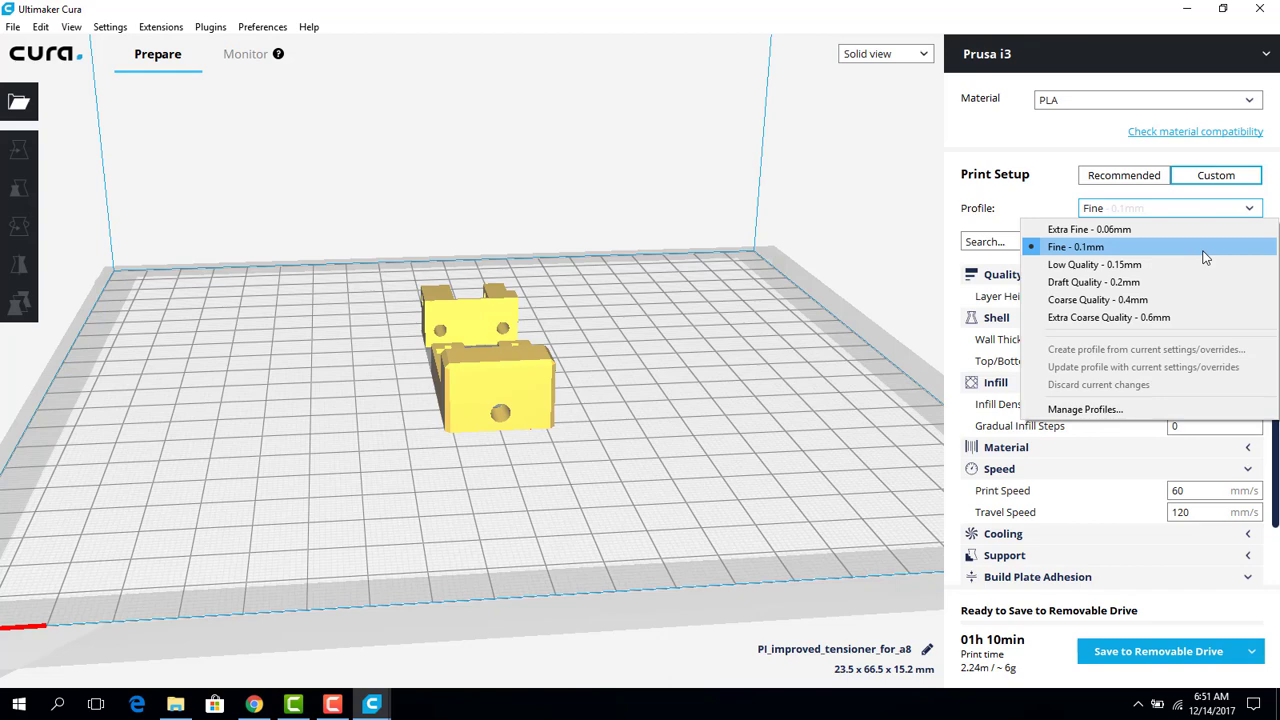
click(994, 226)
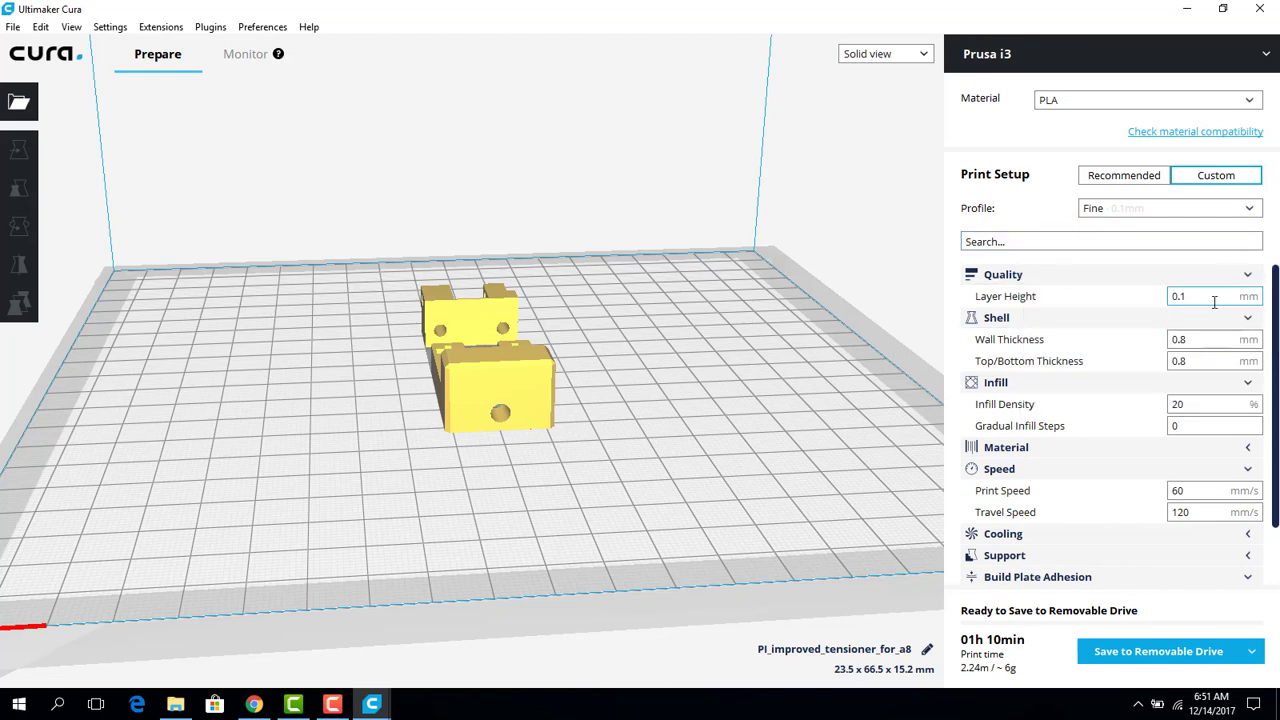
mouse_move(1212, 300)
click(1213, 214)
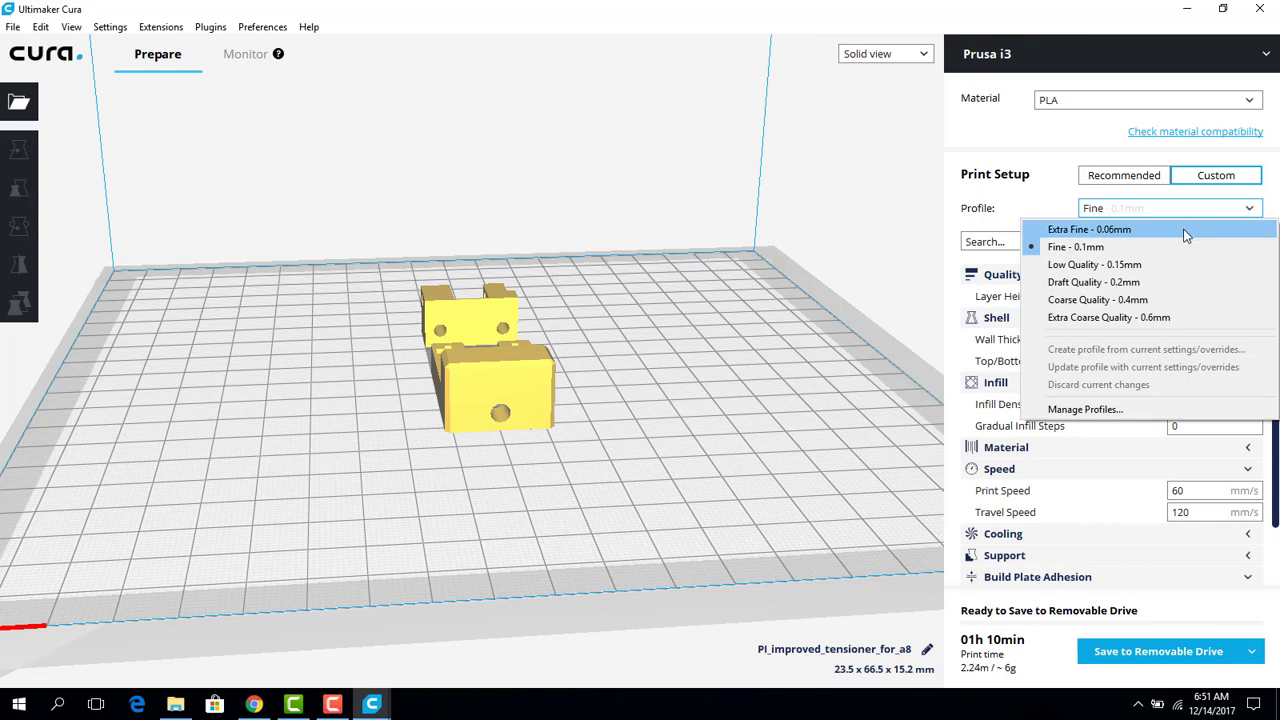
click(1187, 230)
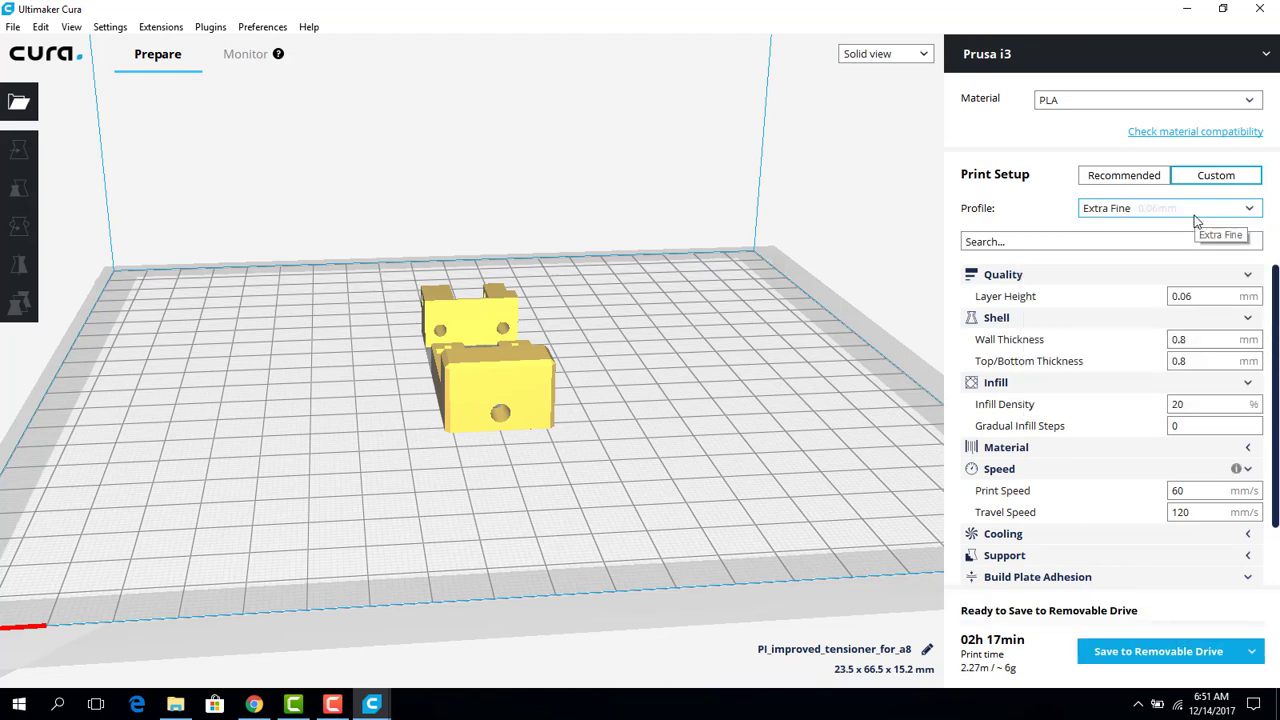
click(1197, 214)
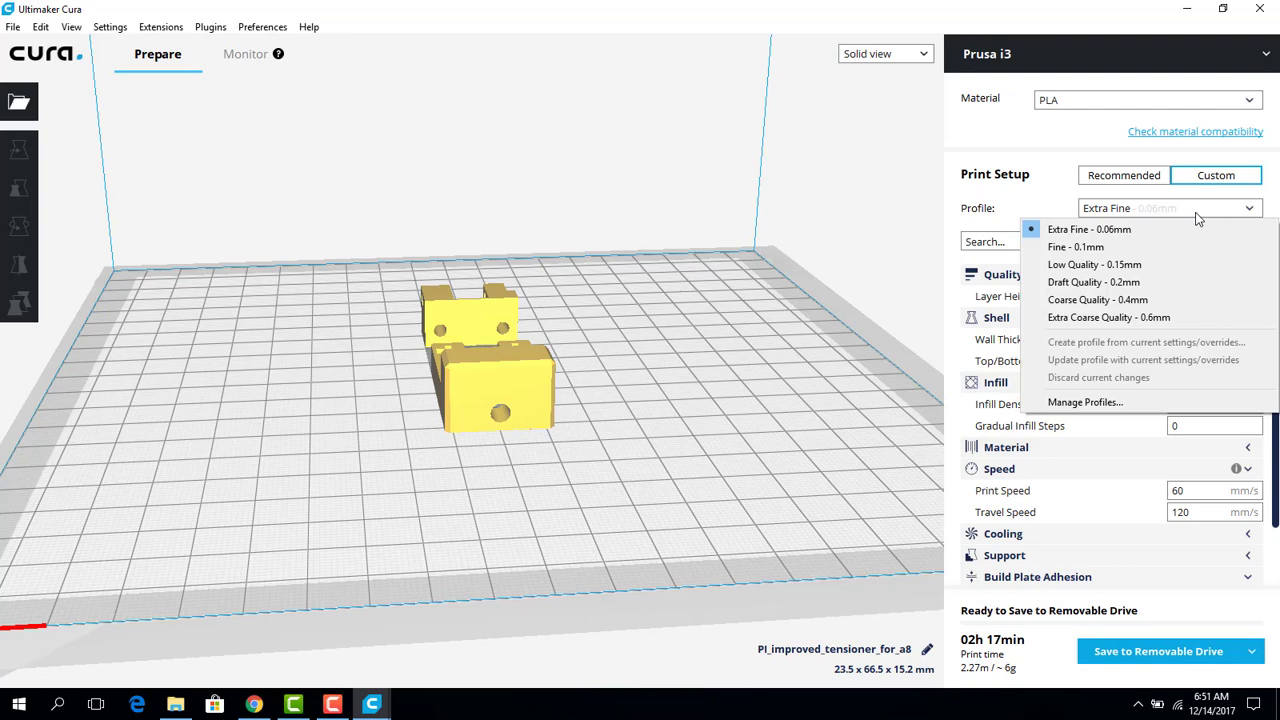
click(1165, 317)
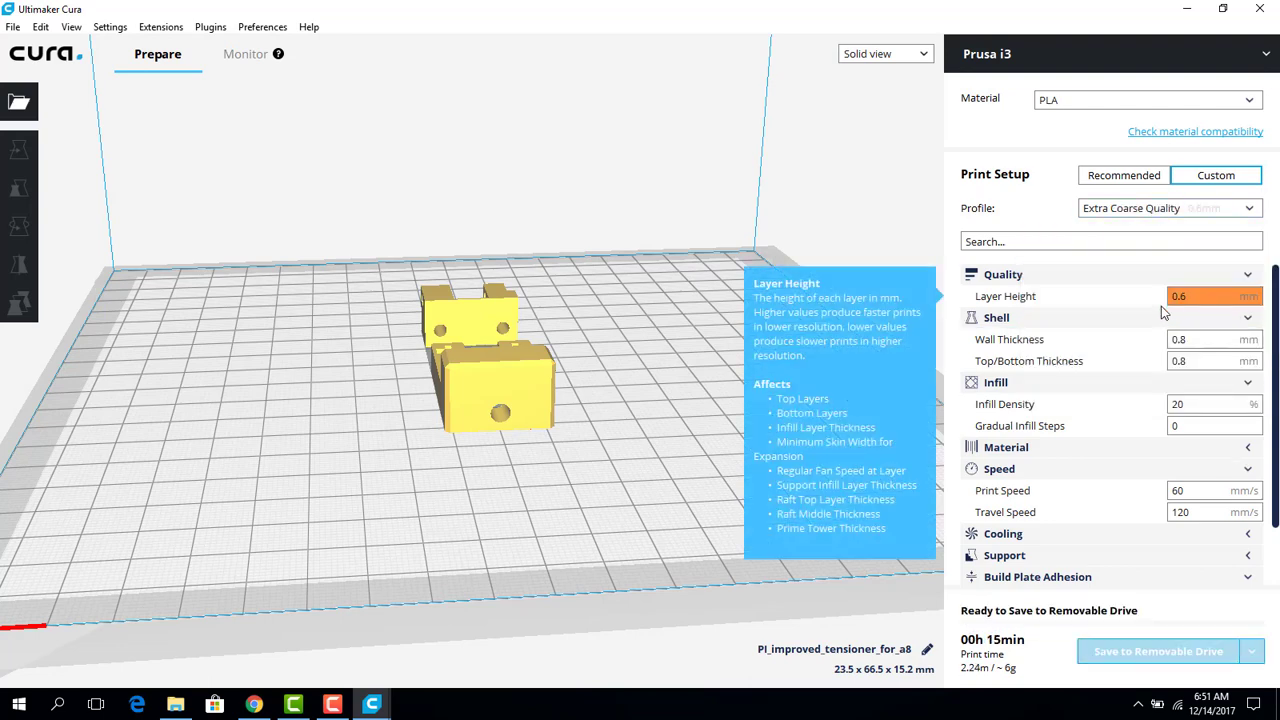
mouse_move(1017, 645)
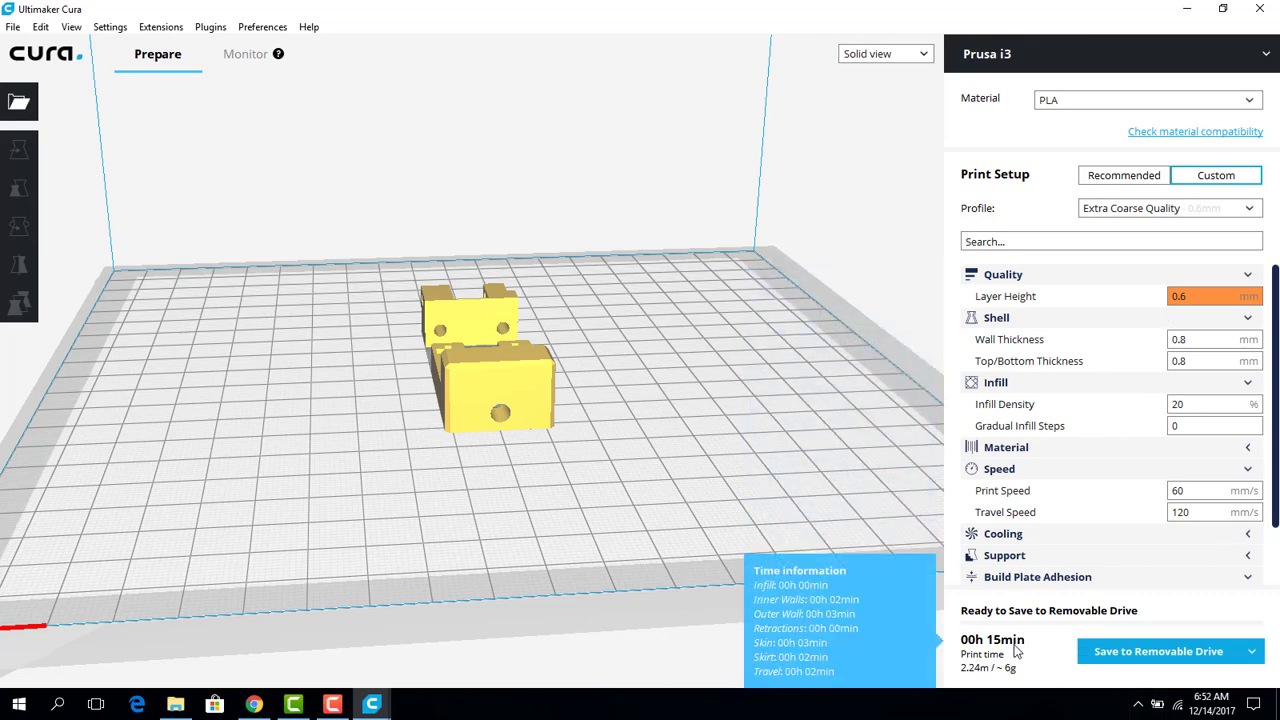
click(1168, 212)
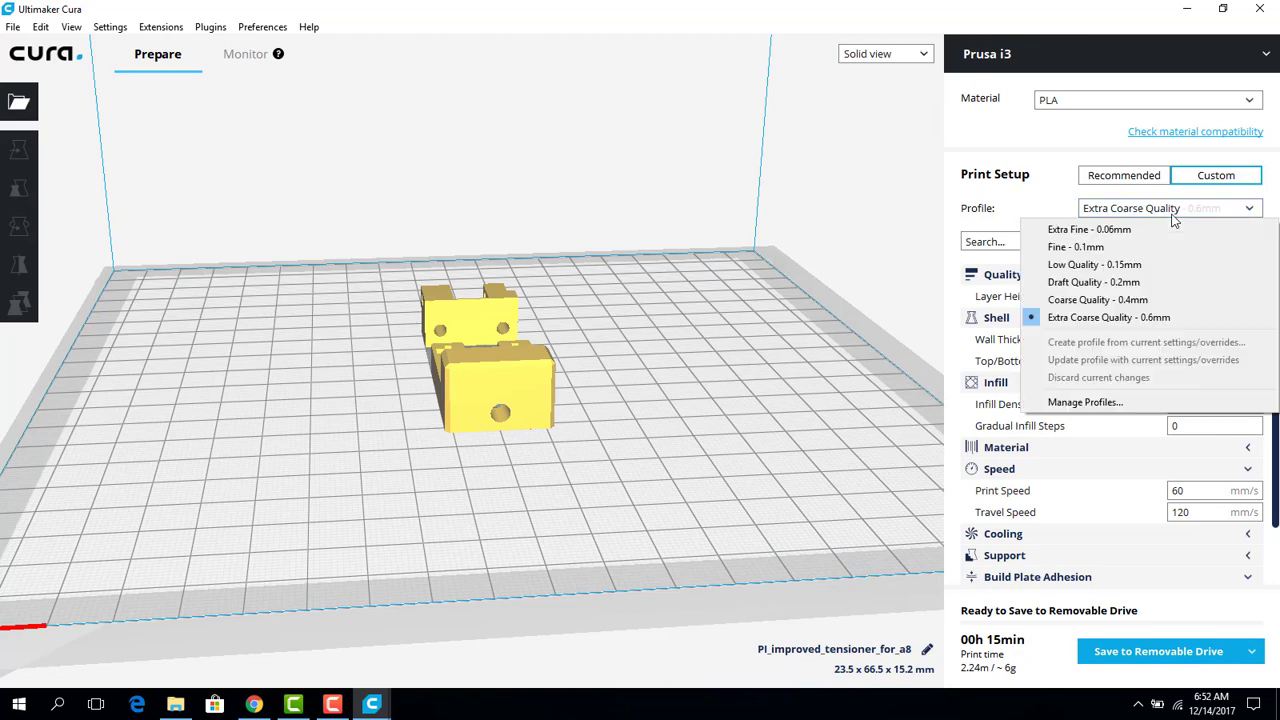
click(1146, 249)
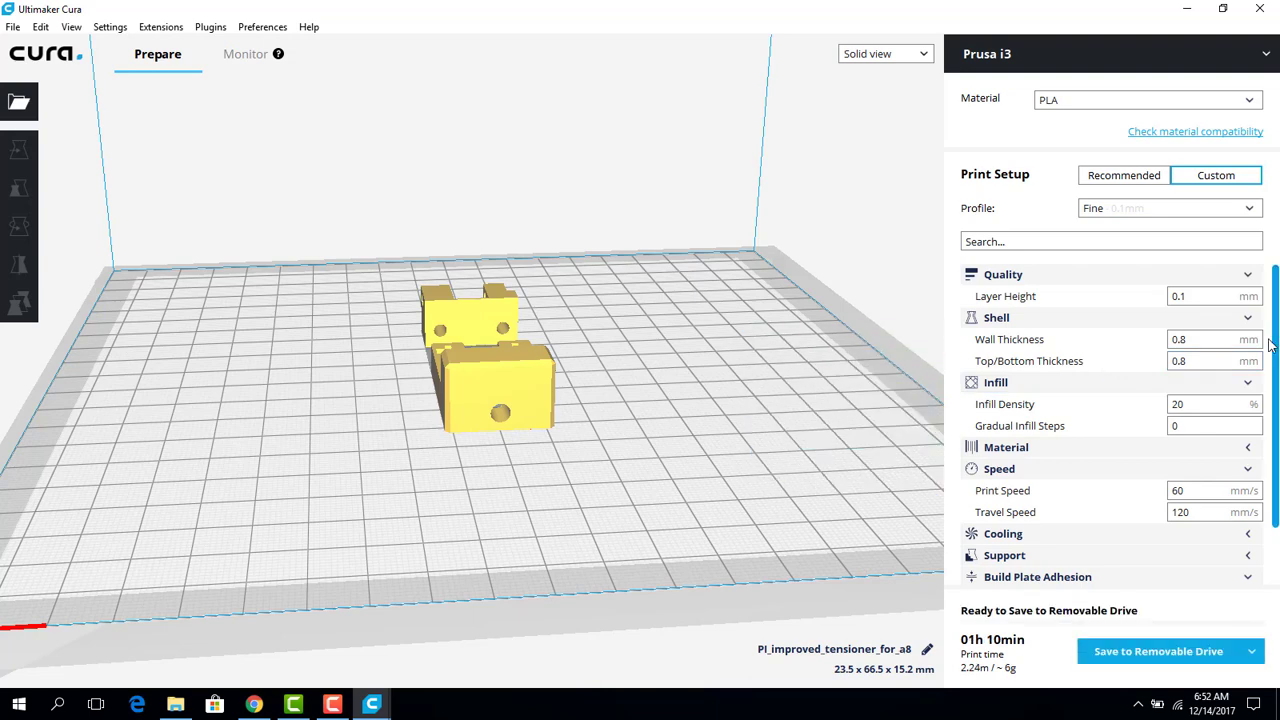
mouse_move(1112, 365)
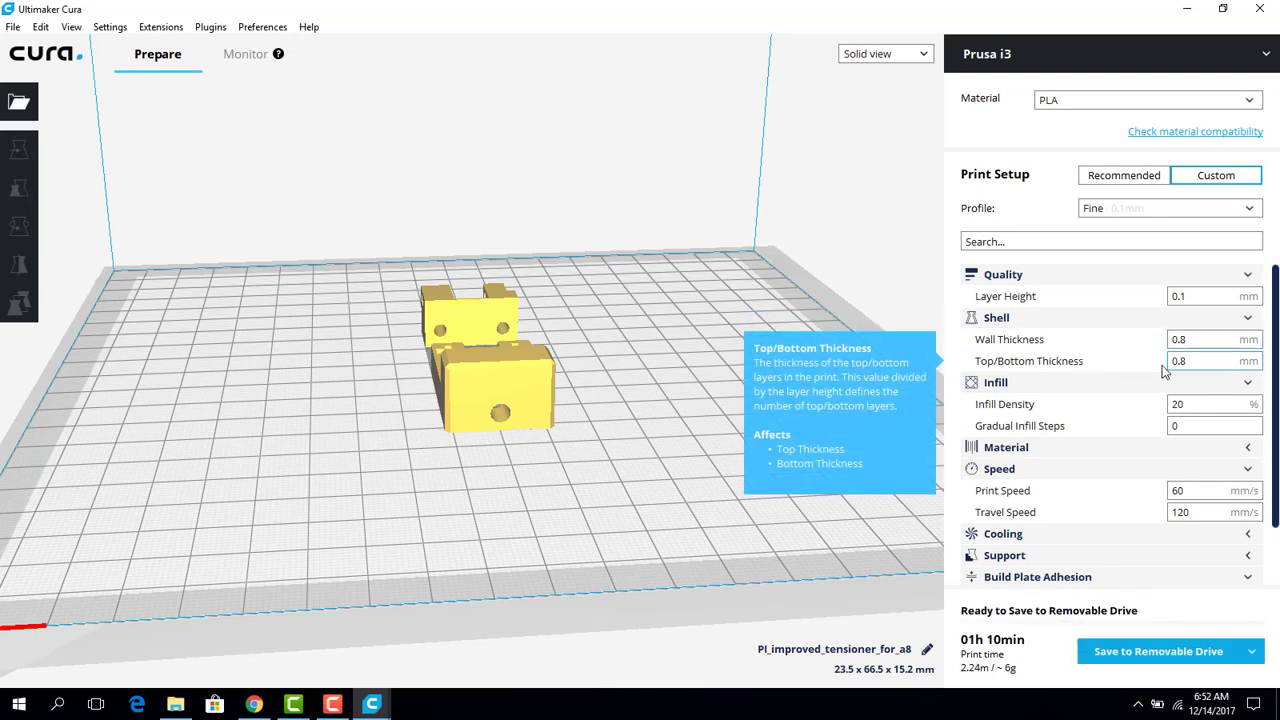
click(885, 55)
click(868, 86)
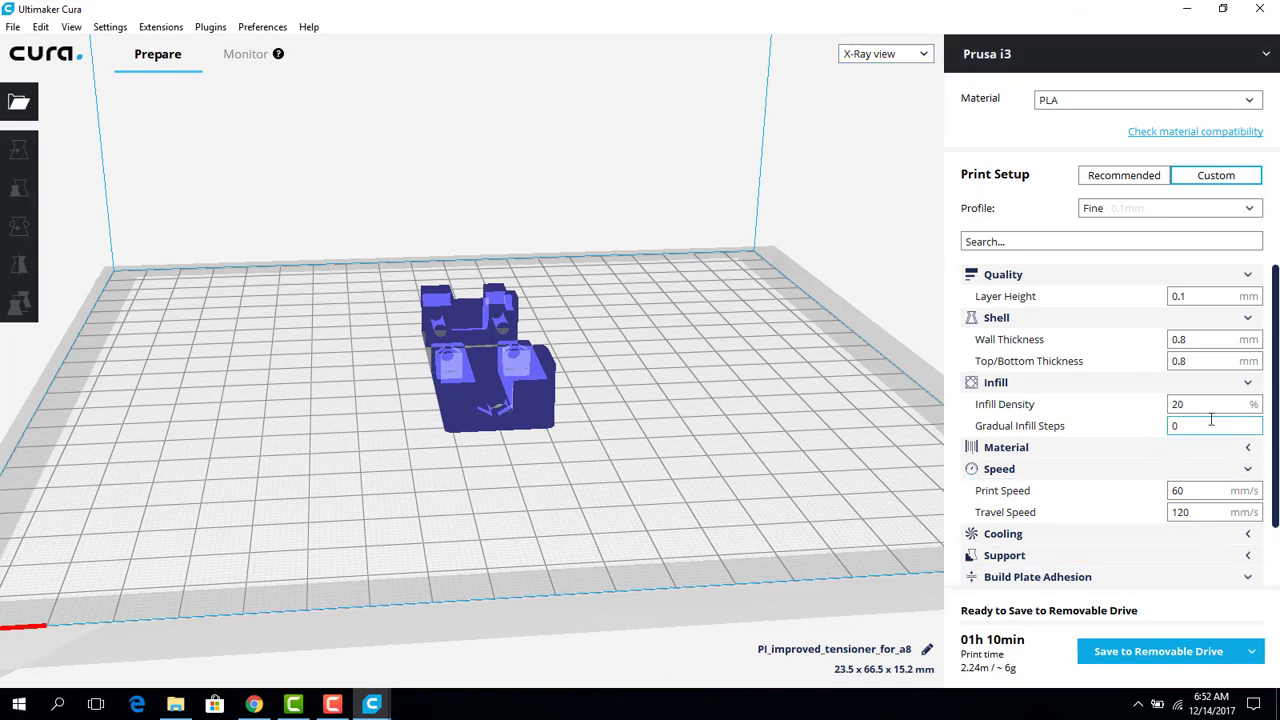
click(880, 54)
click(872, 70)
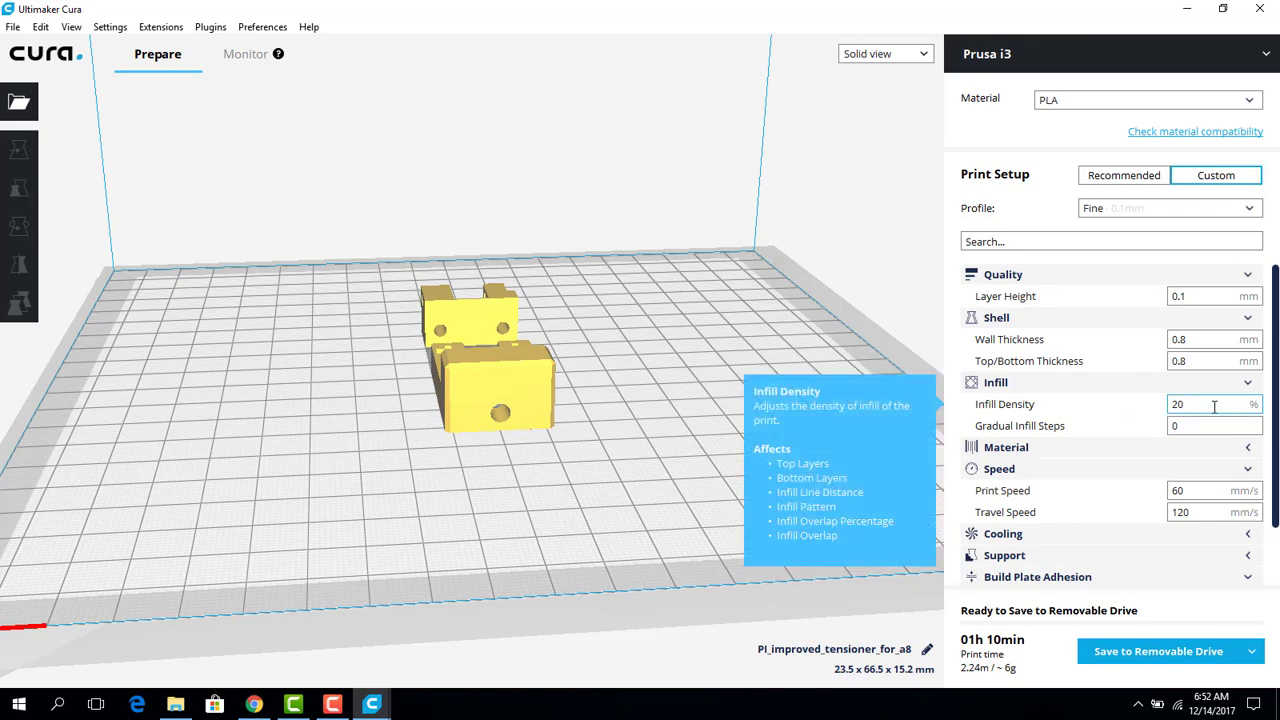
drag(1214, 405, 1112, 409)
text(100)
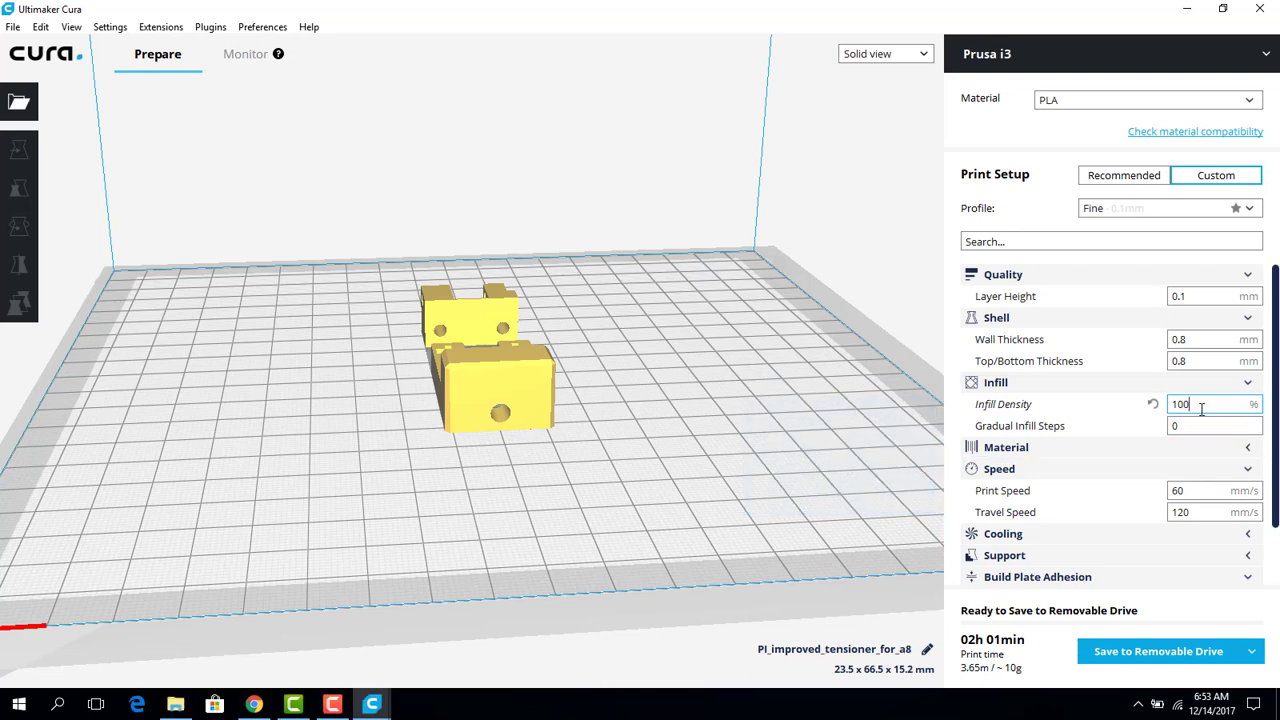
double_click(1200, 406)
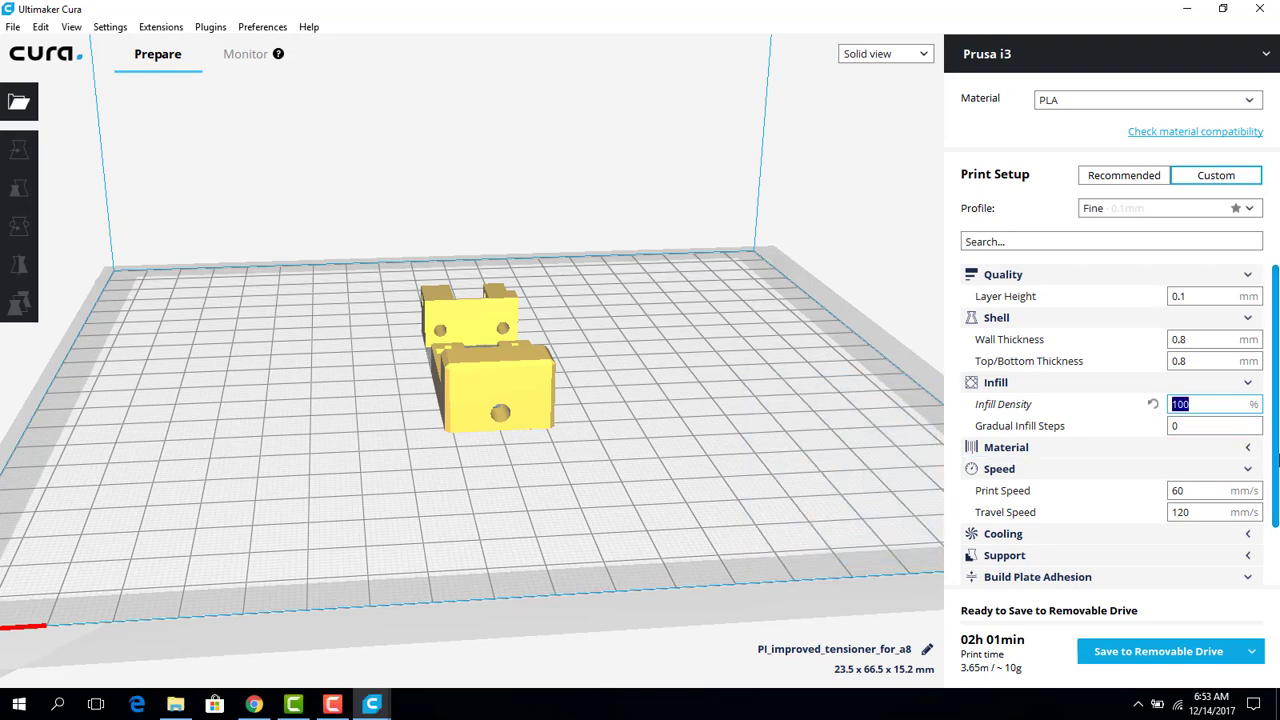
text(20)
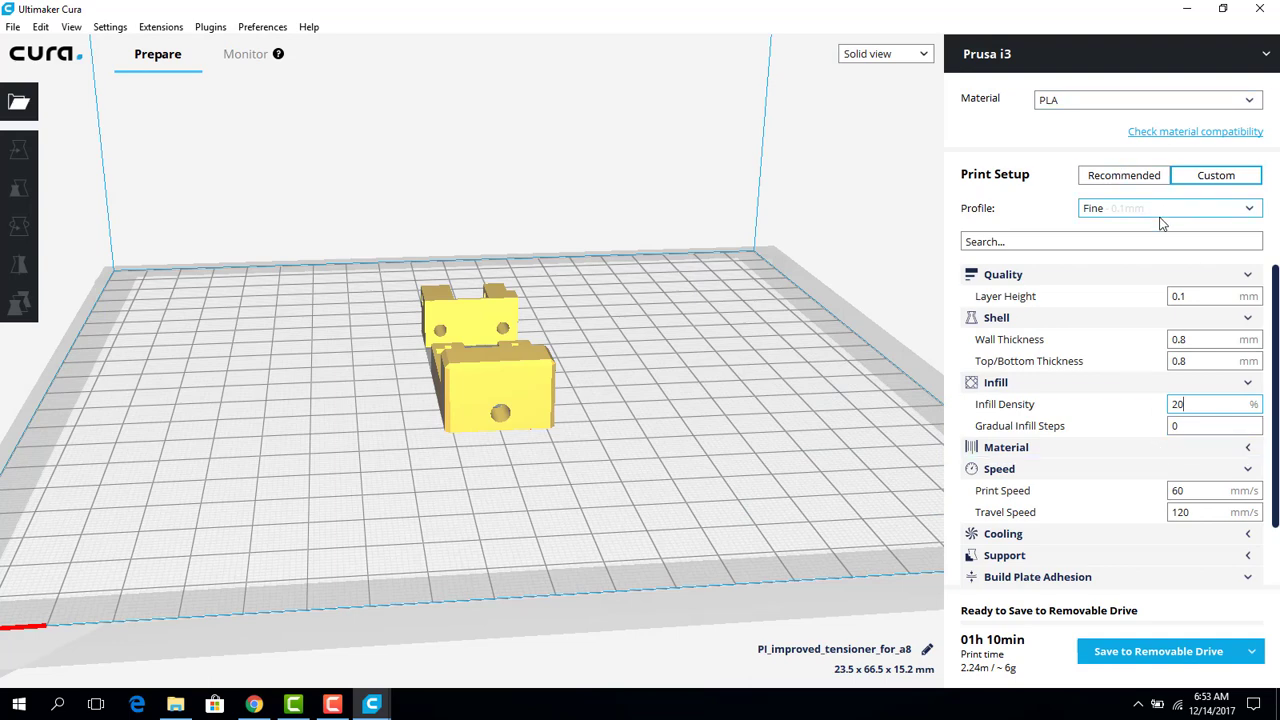
- Close the visibility preferences and change Material Printing Temperature from 200 to 215 °C
click(1236, 447)
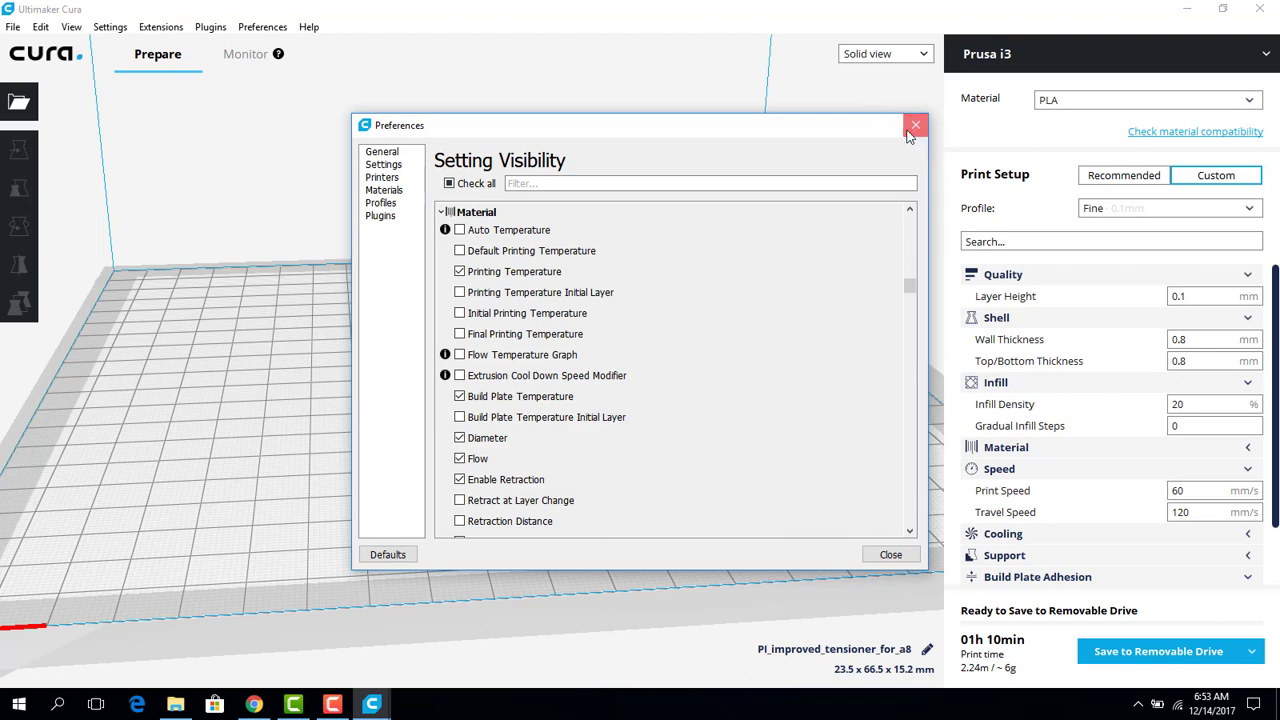
click(914, 126)
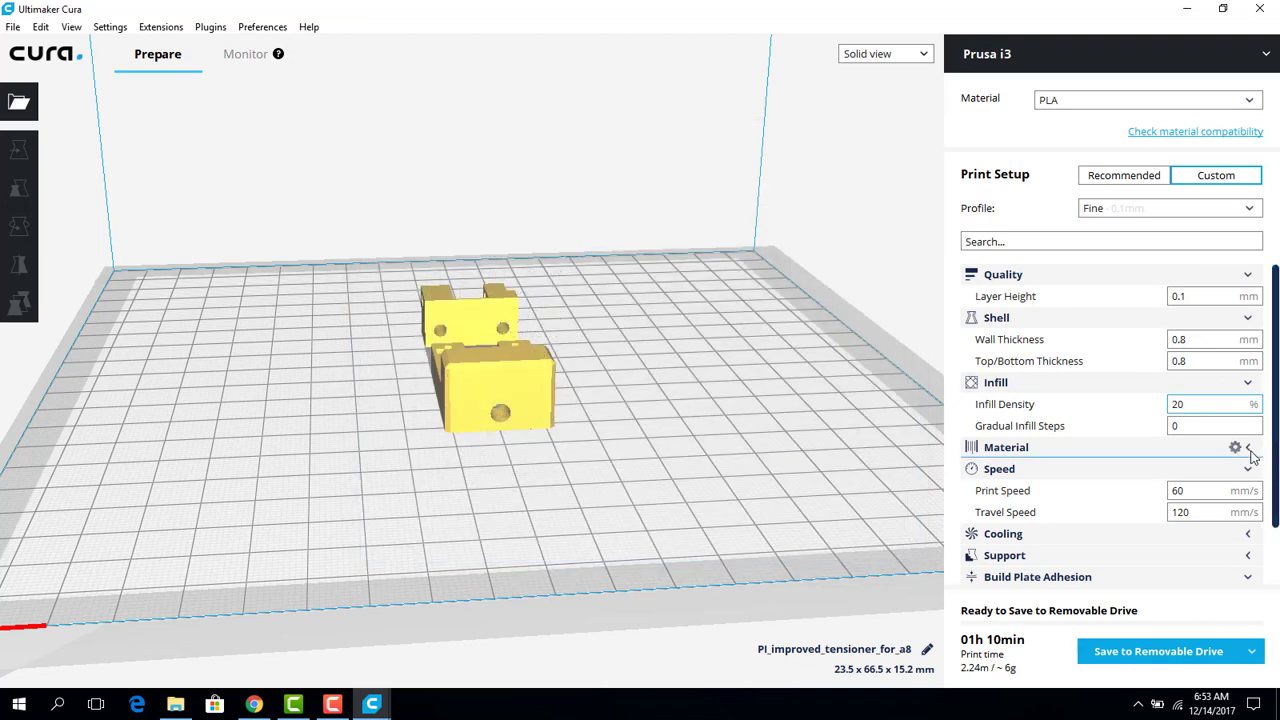
click(1248, 449)
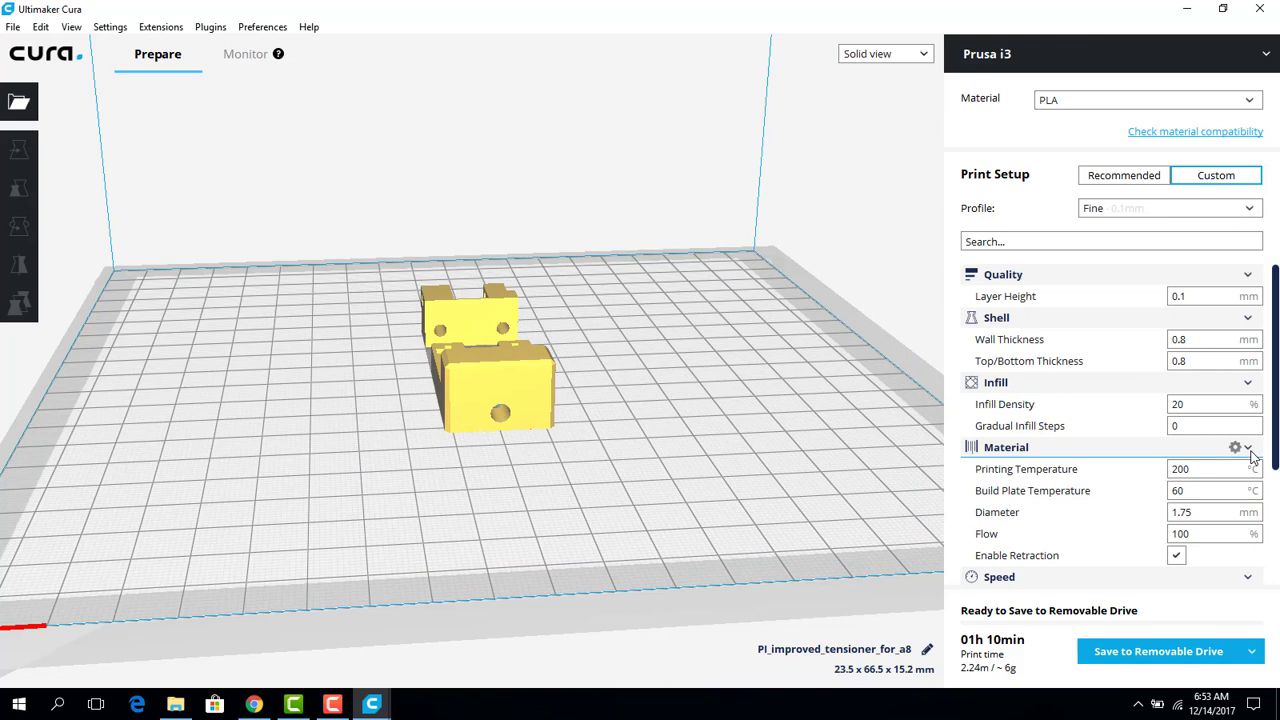
scroll(1190, 452, down, 2)
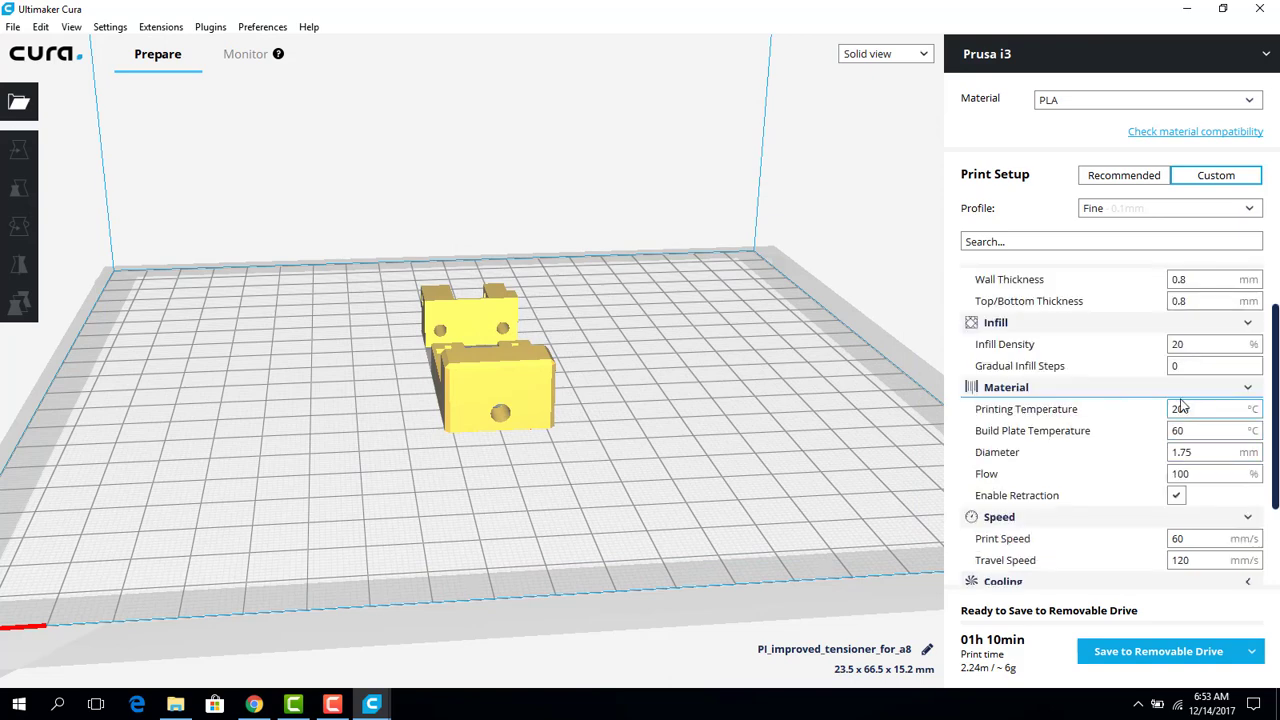
double_click(1181, 408)
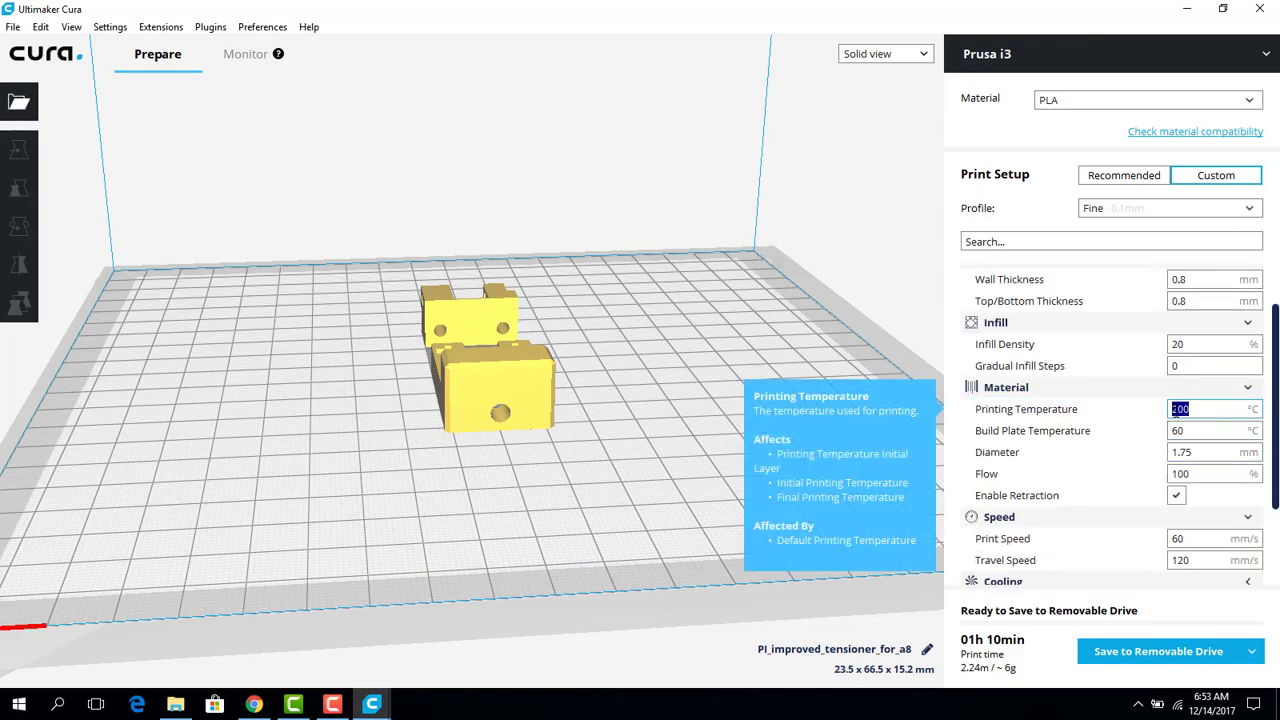
text(2)
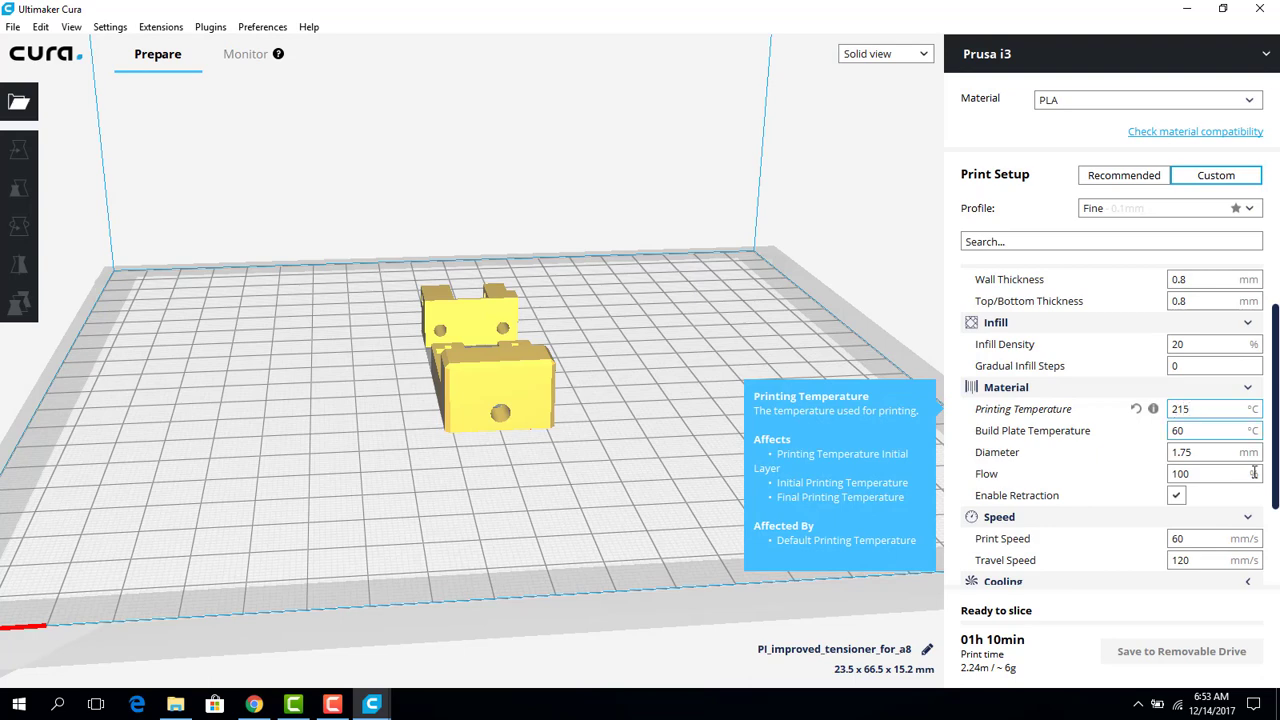
text(15)
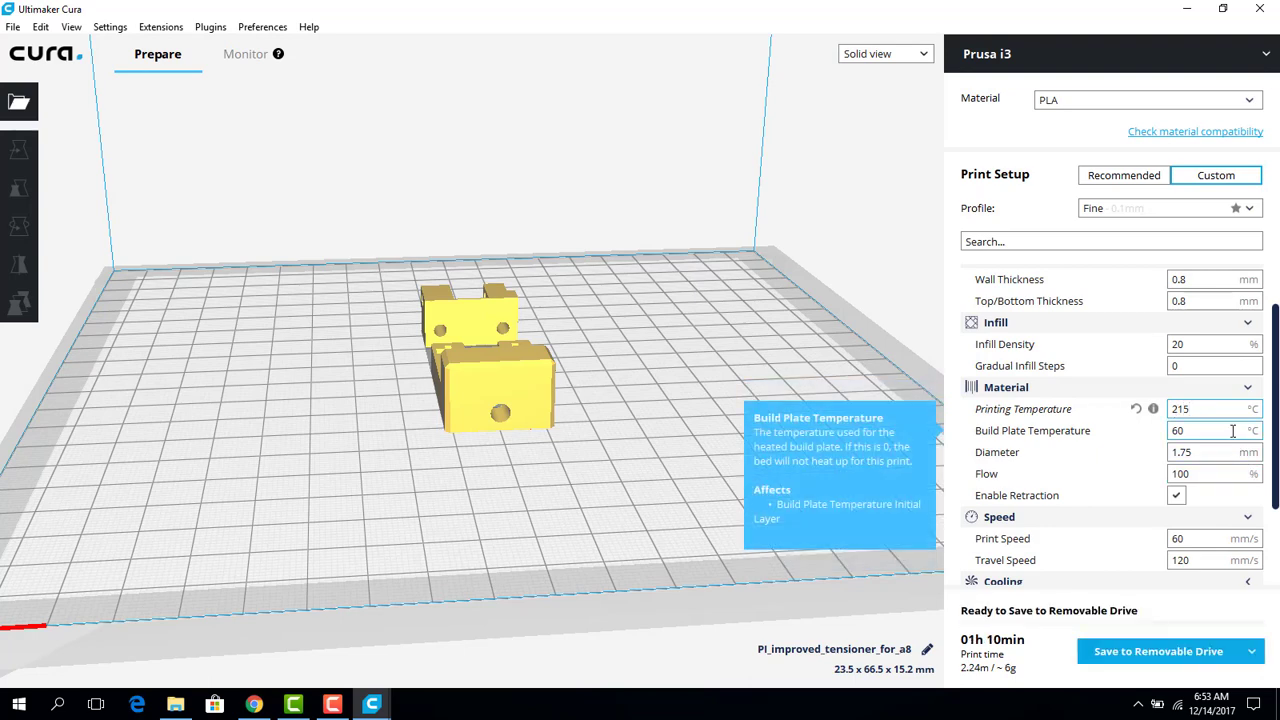
scroll(1220, 430, down, 3)
scroll(1215, 430, up, 3)
scroll(1214, 440, down, 2)
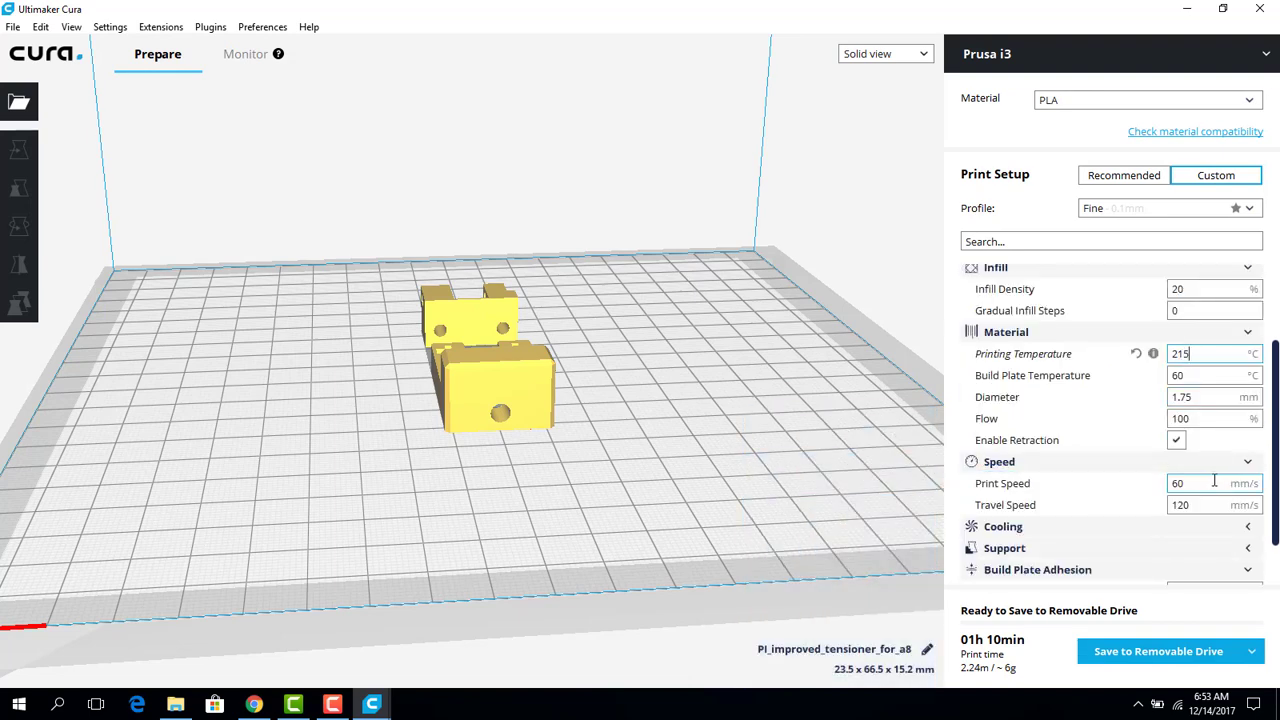
scroll(1218, 489, down, 2)
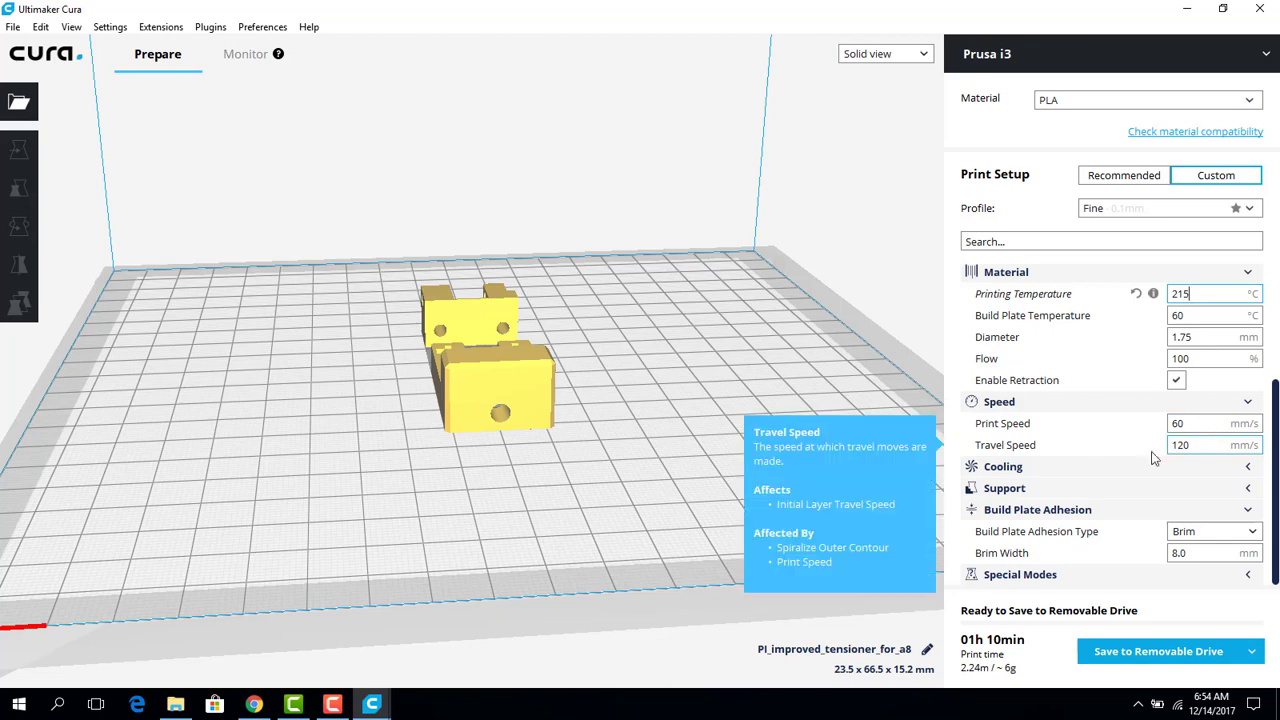
- Inspect the Cooling and Support settings, leaving print cooling on and Generate Support unchecked
click(1248, 403)
click(1250, 424)
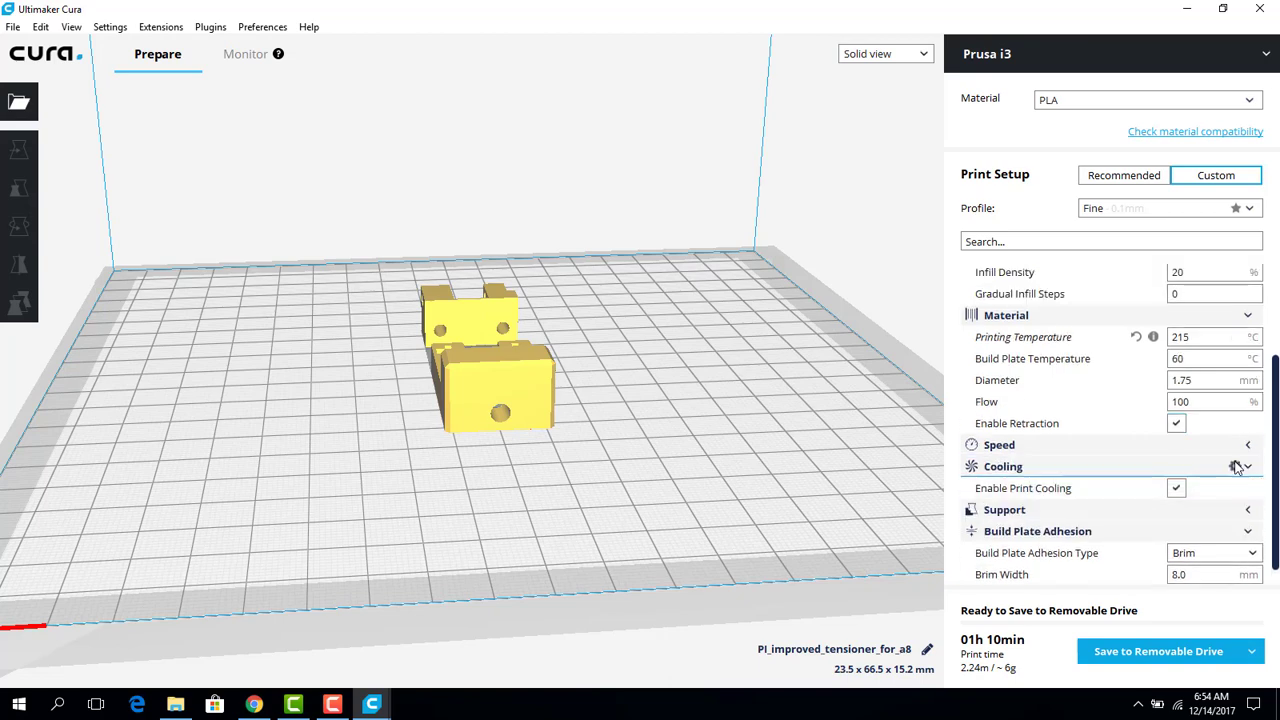
scroll(1234, 460, down, 1)
mouse_move(1000, 478)
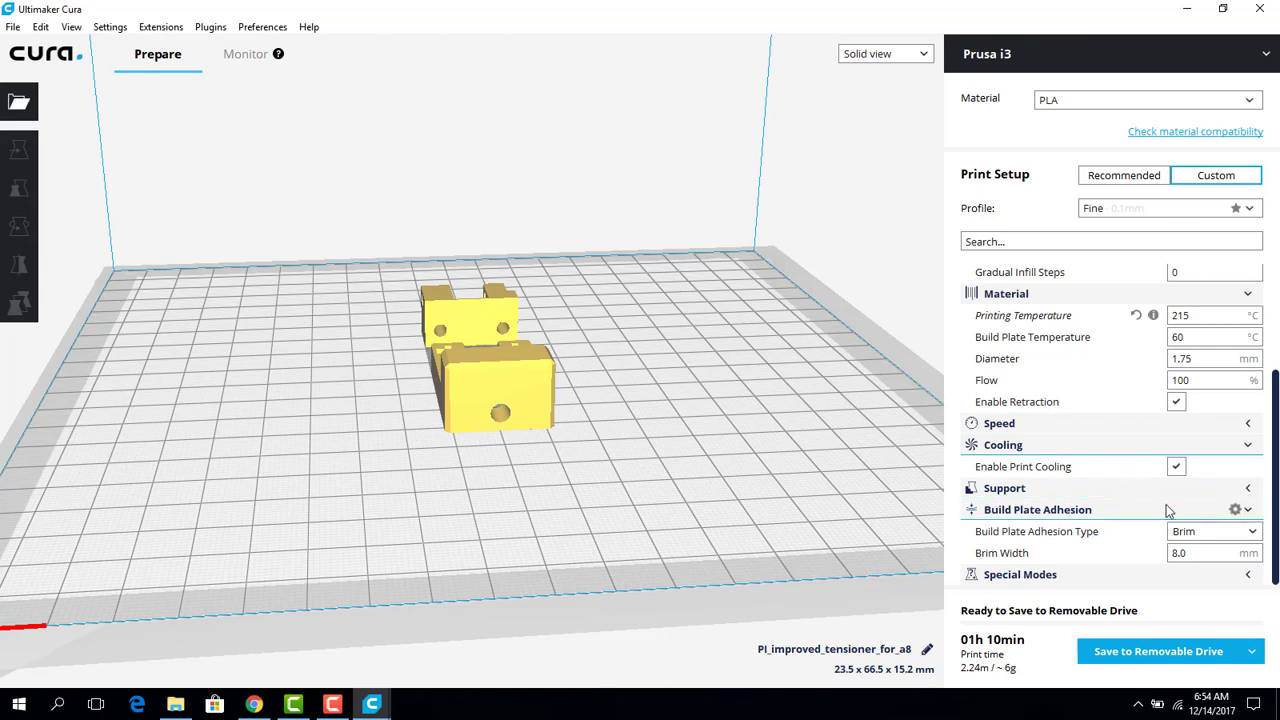
click(1248, 447)
click(1254, 490)
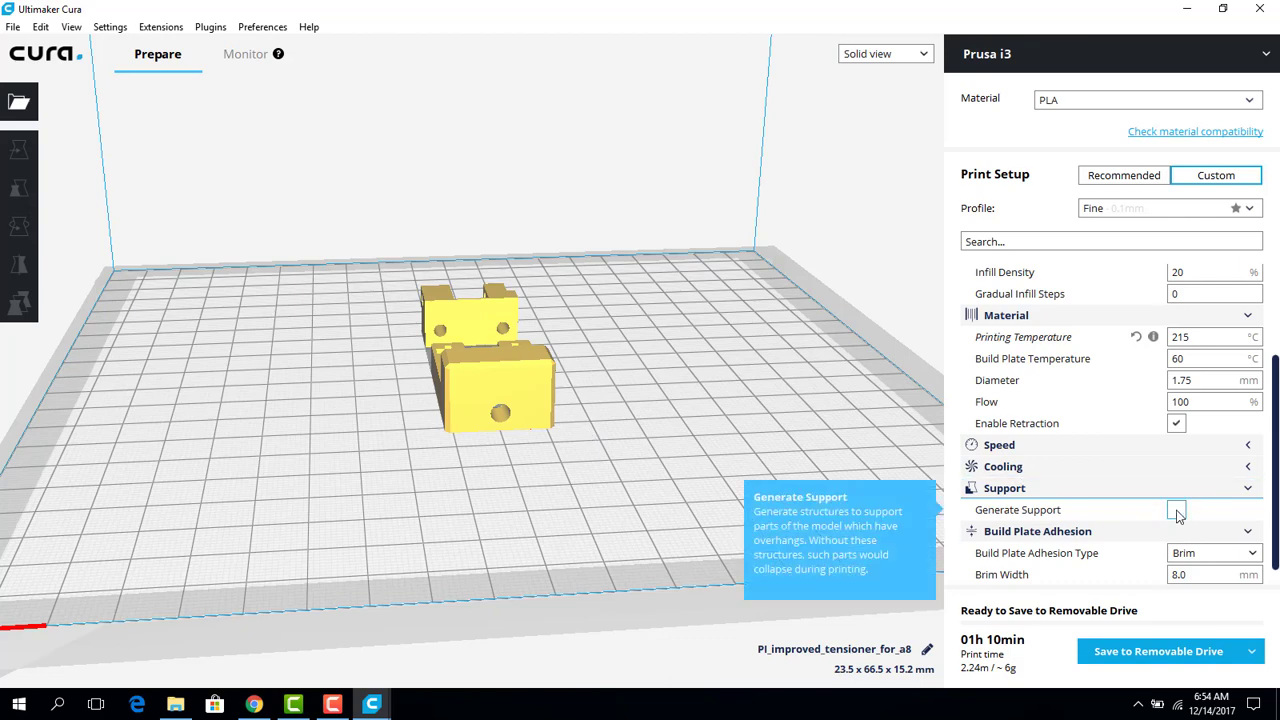
scroll(1180, 516, down, 1)
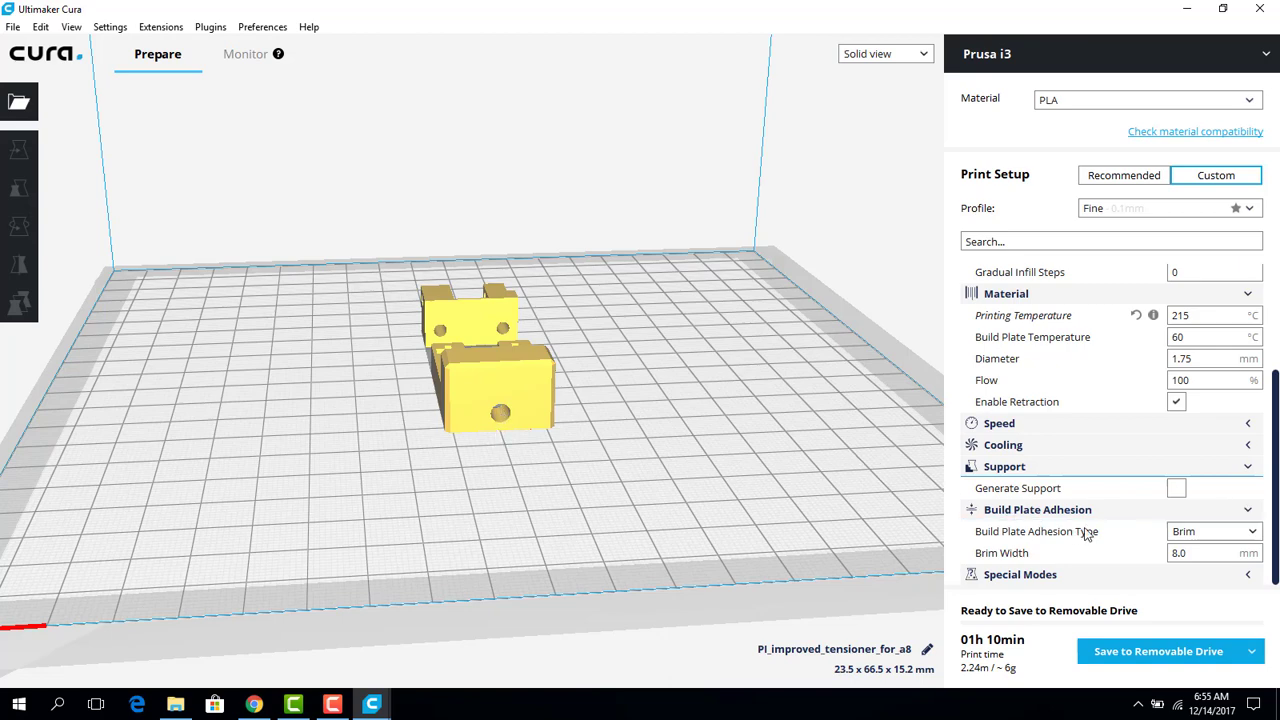
- Try Skirt adhesion, switch to Layer view, then set adhesion back to Brim
click(1247, 467)
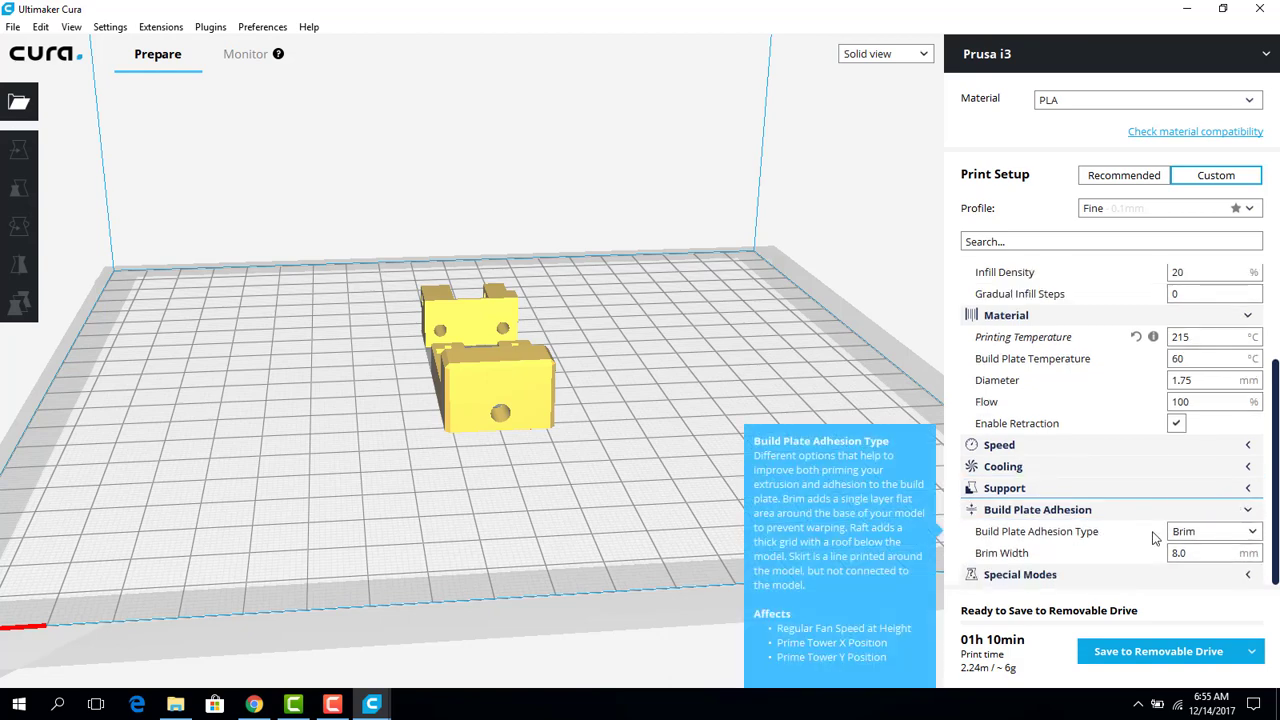
click(1252, 535)
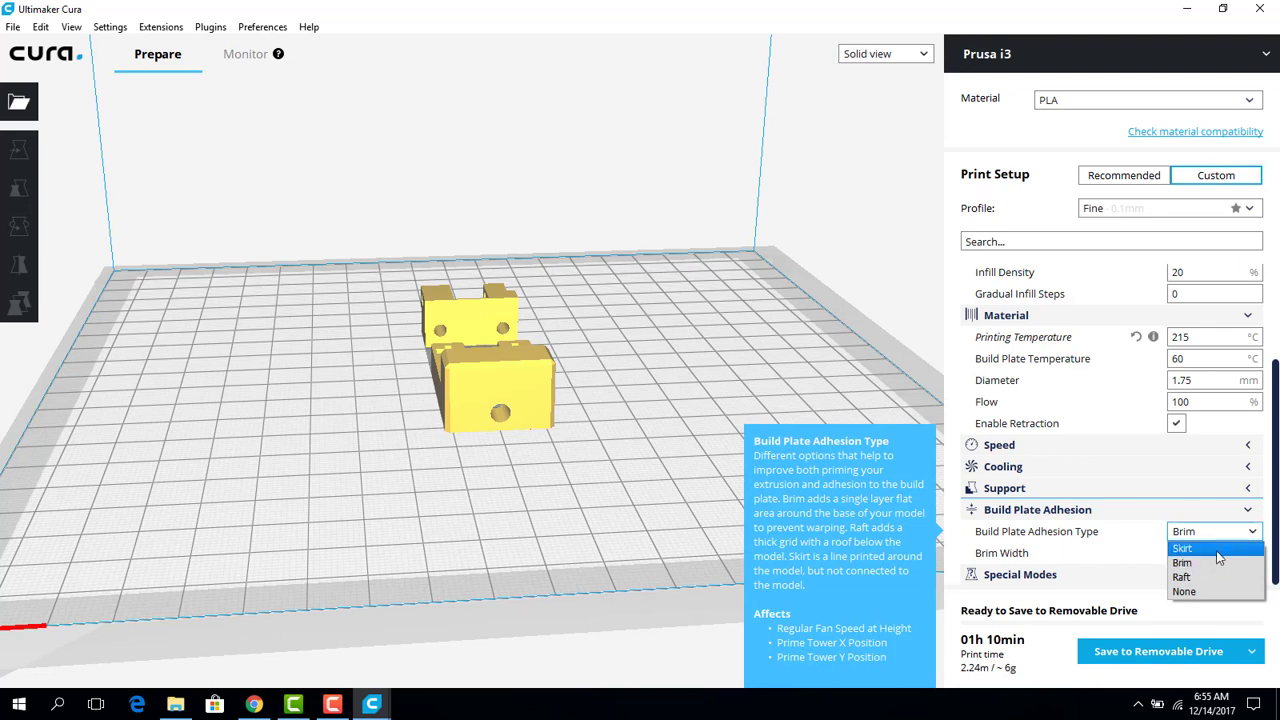
click(1220, 549)
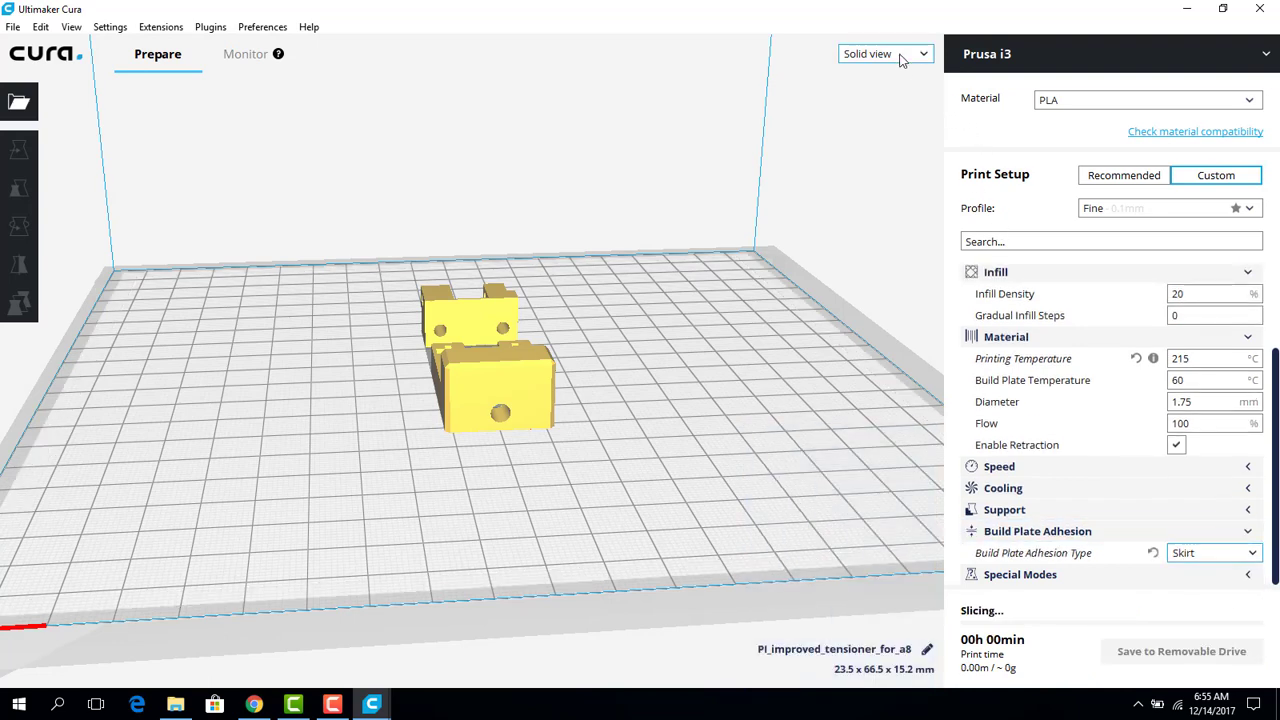
click(915, 58)
click(898, 100)
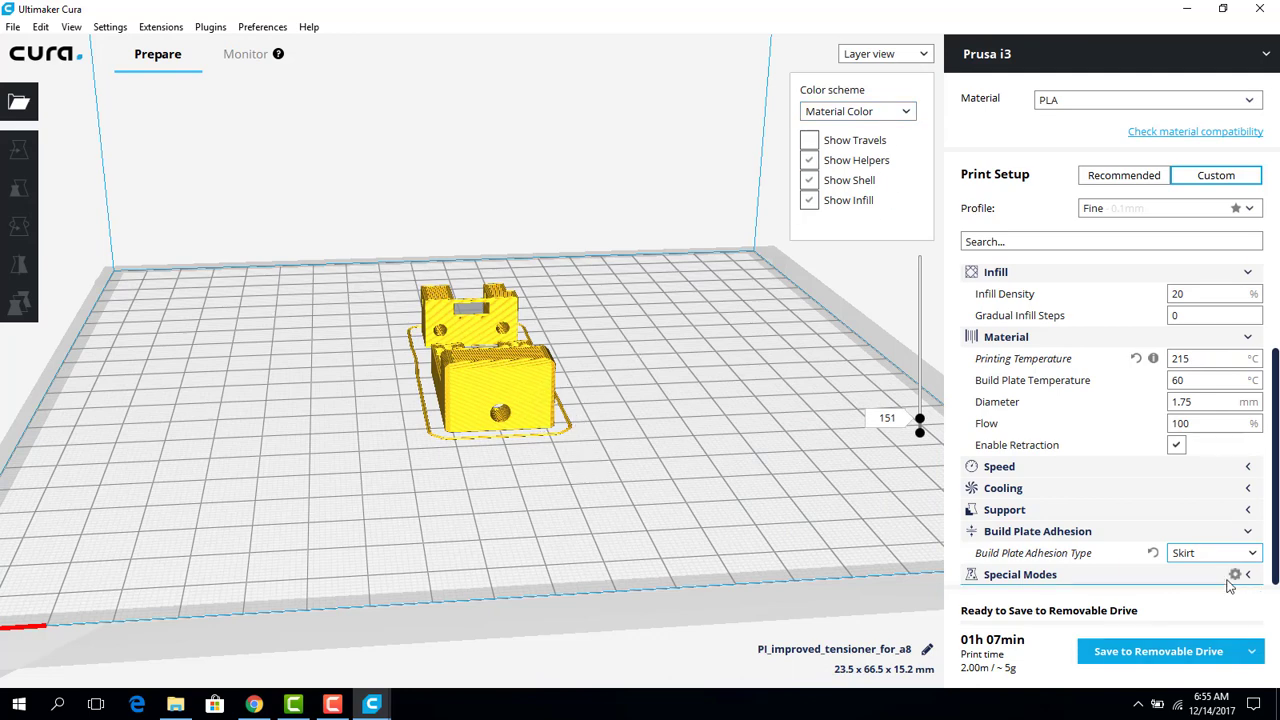
click(1252, 556)
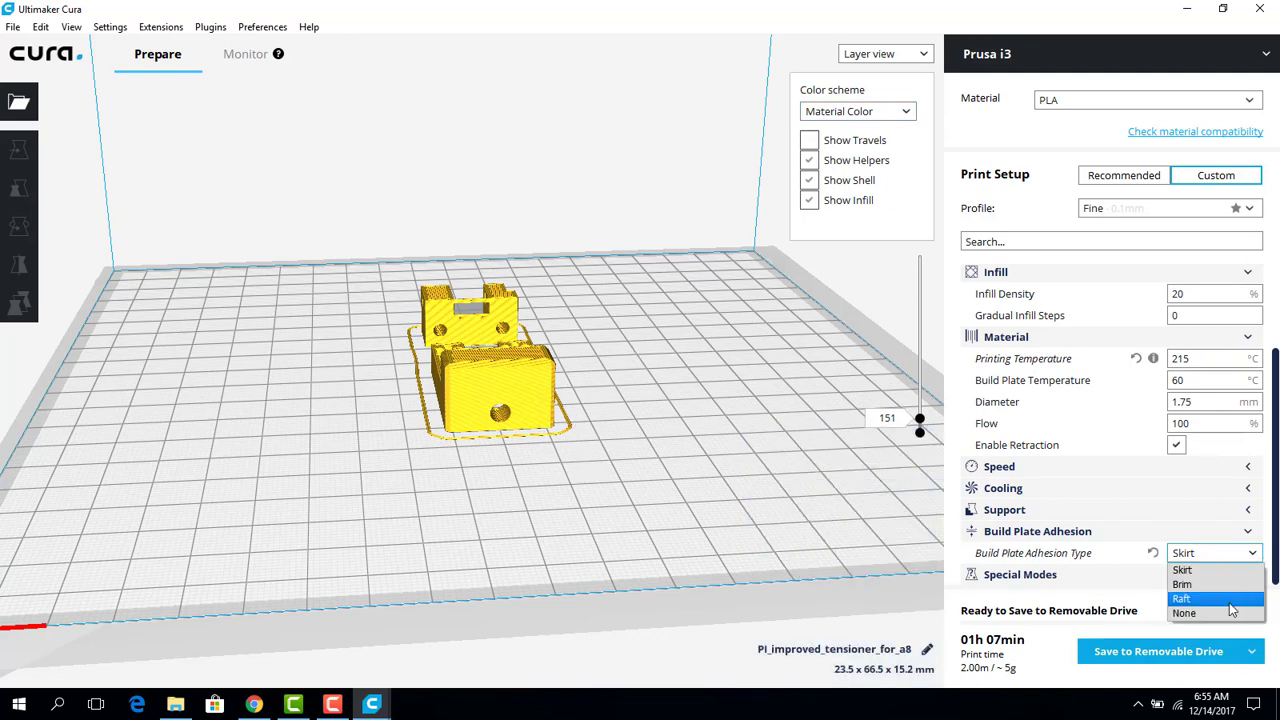
click(1183, 584)
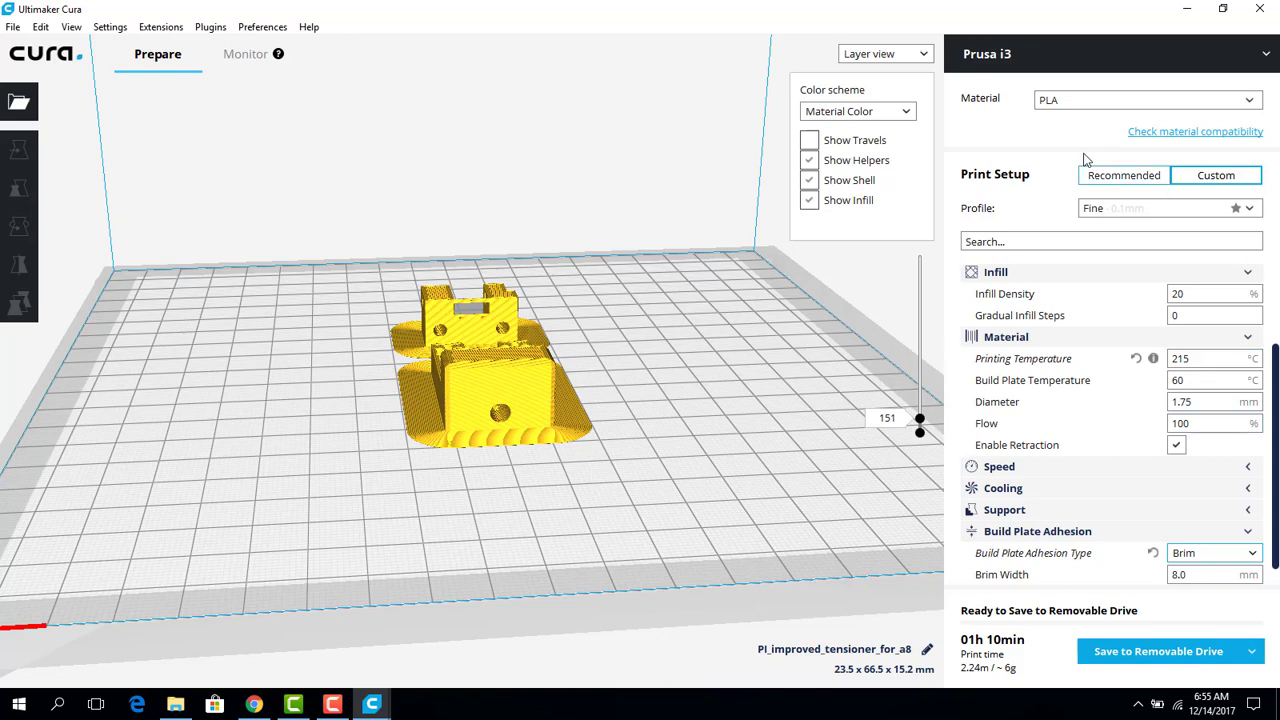
scroll(920, 422, down, 15)
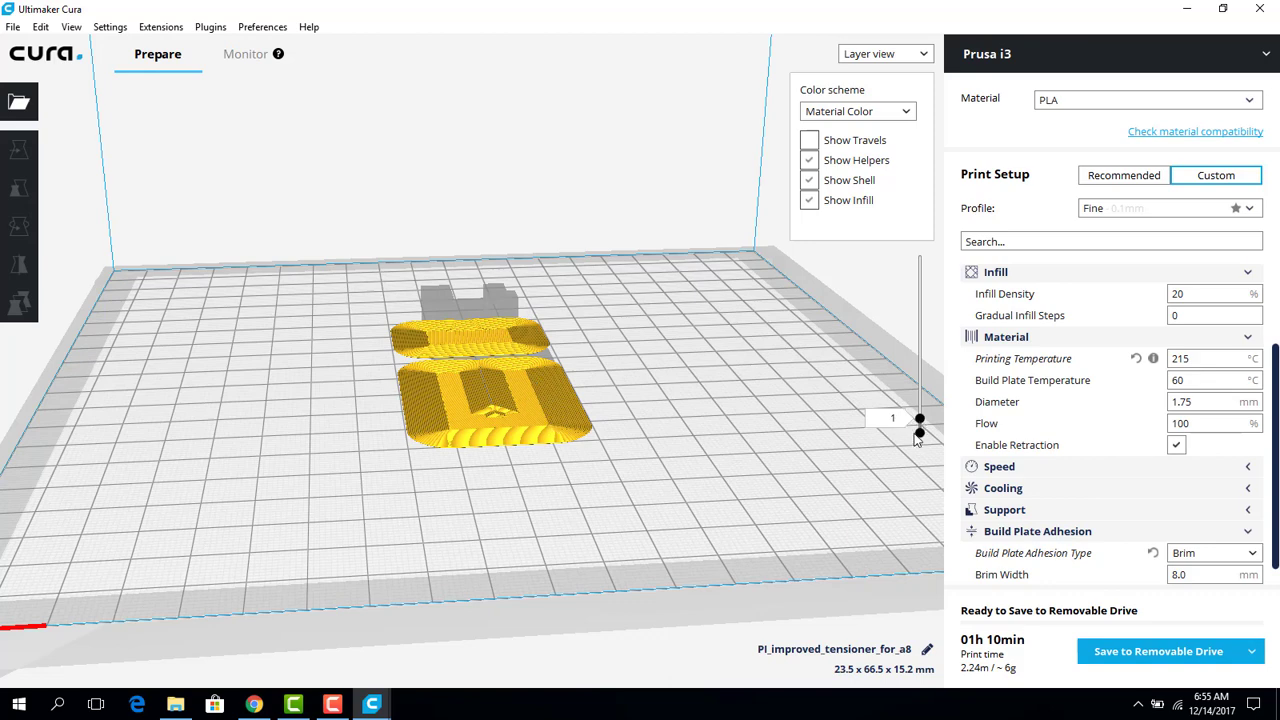
drag(921, 427, 914, 244)
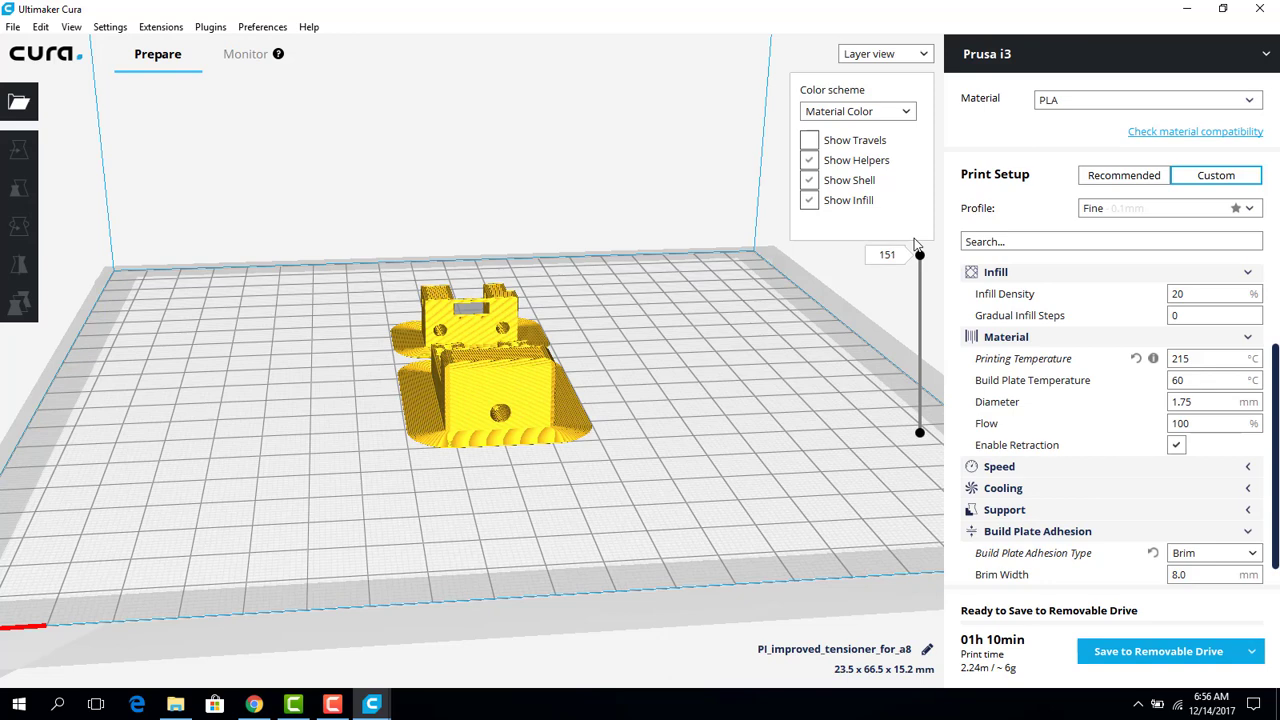
click(1225, 557)
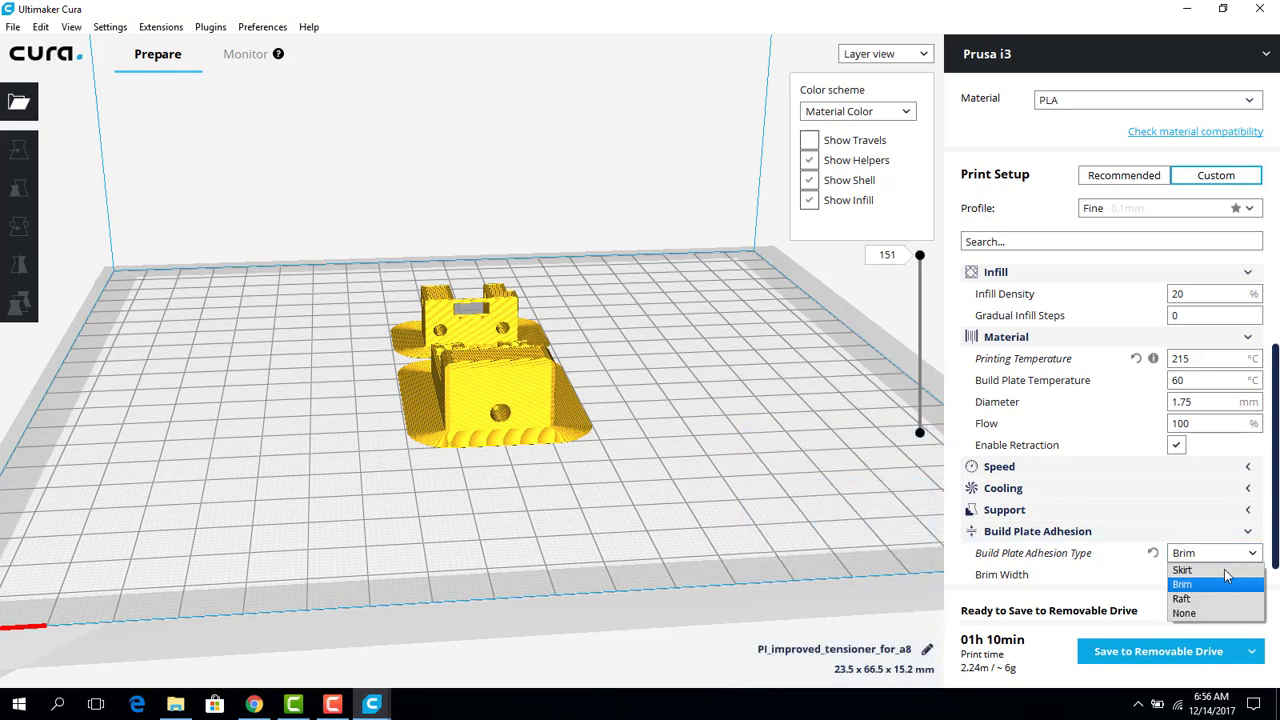
click(1213, 600)
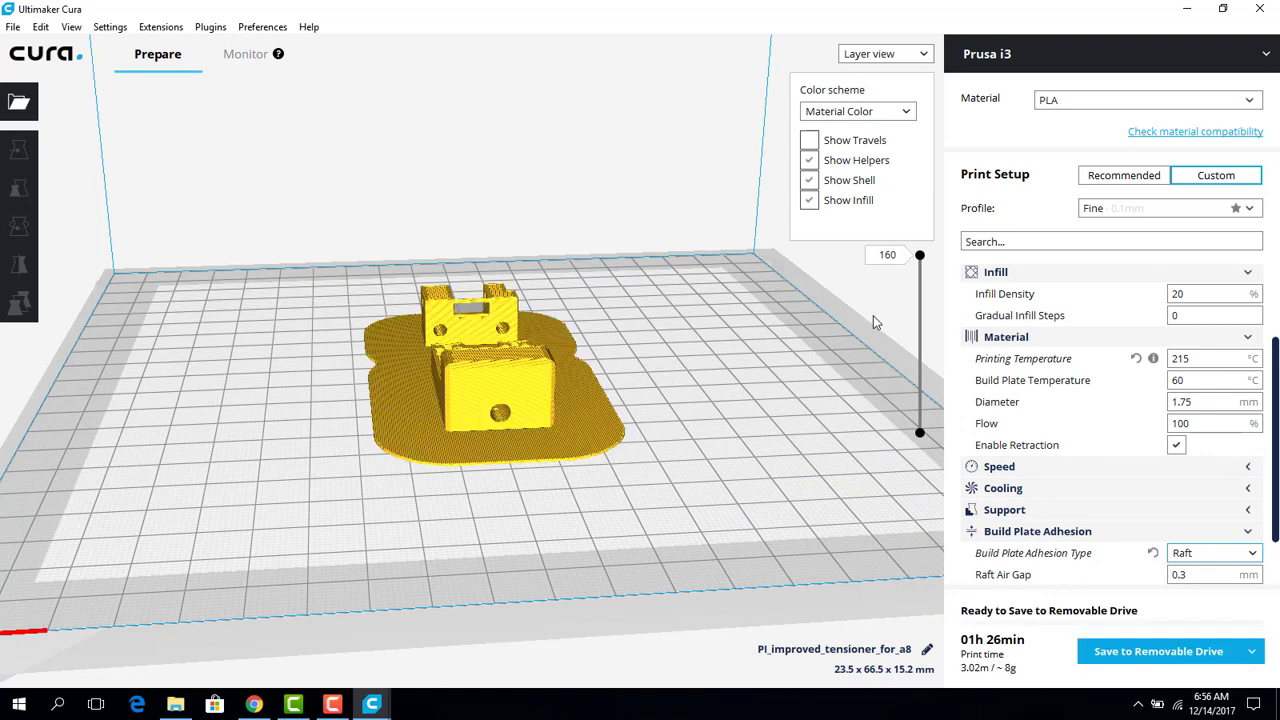
drag(920, 255, 920, 347)
mouse_move(910, 398)
mouse_down()
mouse_move(904, 462)
mouse_move(890, 377)
mouse_move(903, 410)
mouse_move(895, 365)
mouse_move(913, 440)
mouse_move(914, 382)
mouse_move(917, 441)
mouse_move(921, 292)
mouse_move(928, 449)
mouse_up()
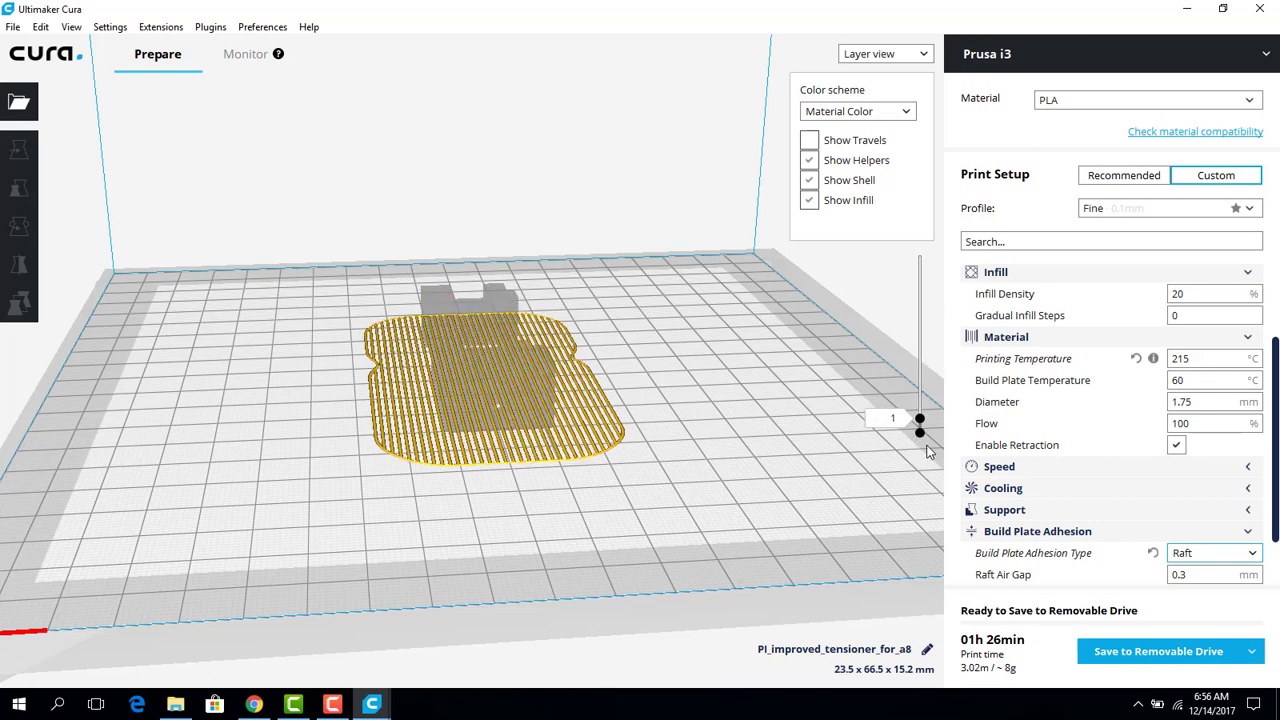
click(1250, 556)
click(1243, 584)
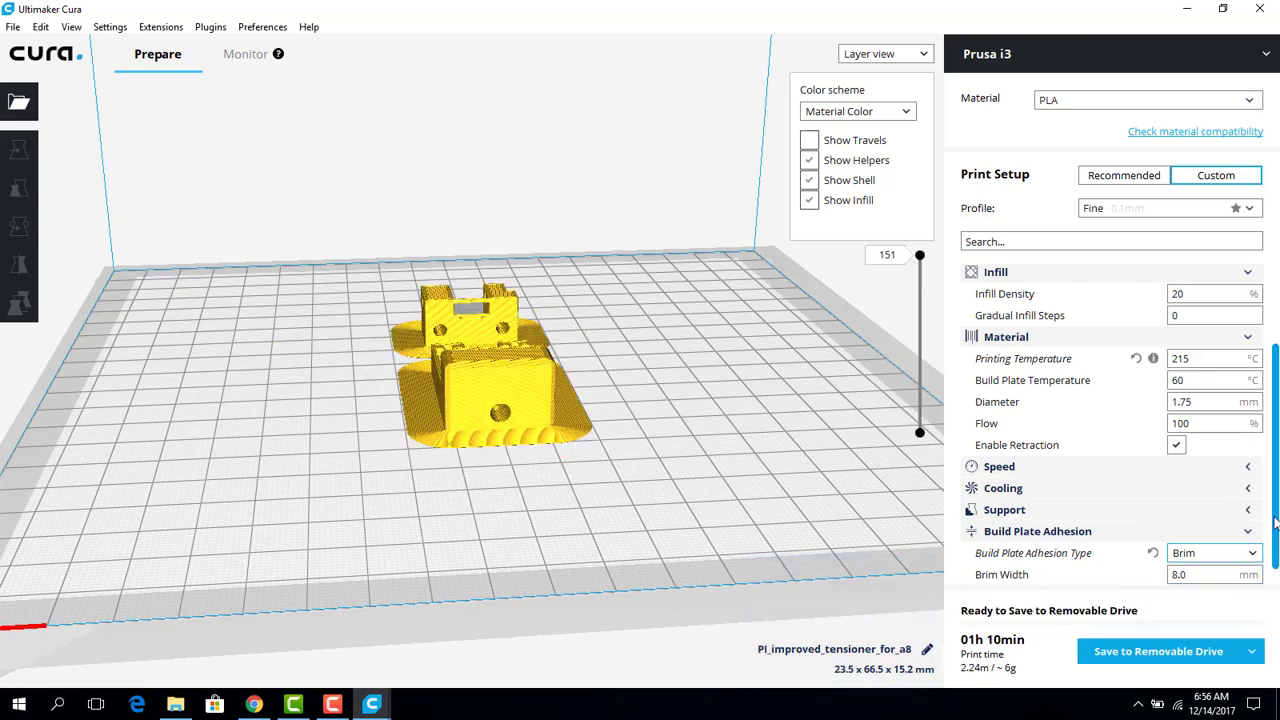
- Select the tensioner and rotate it 90° about the vertical axis with the Rotate tool
scroll(1266, 566, down, 1)
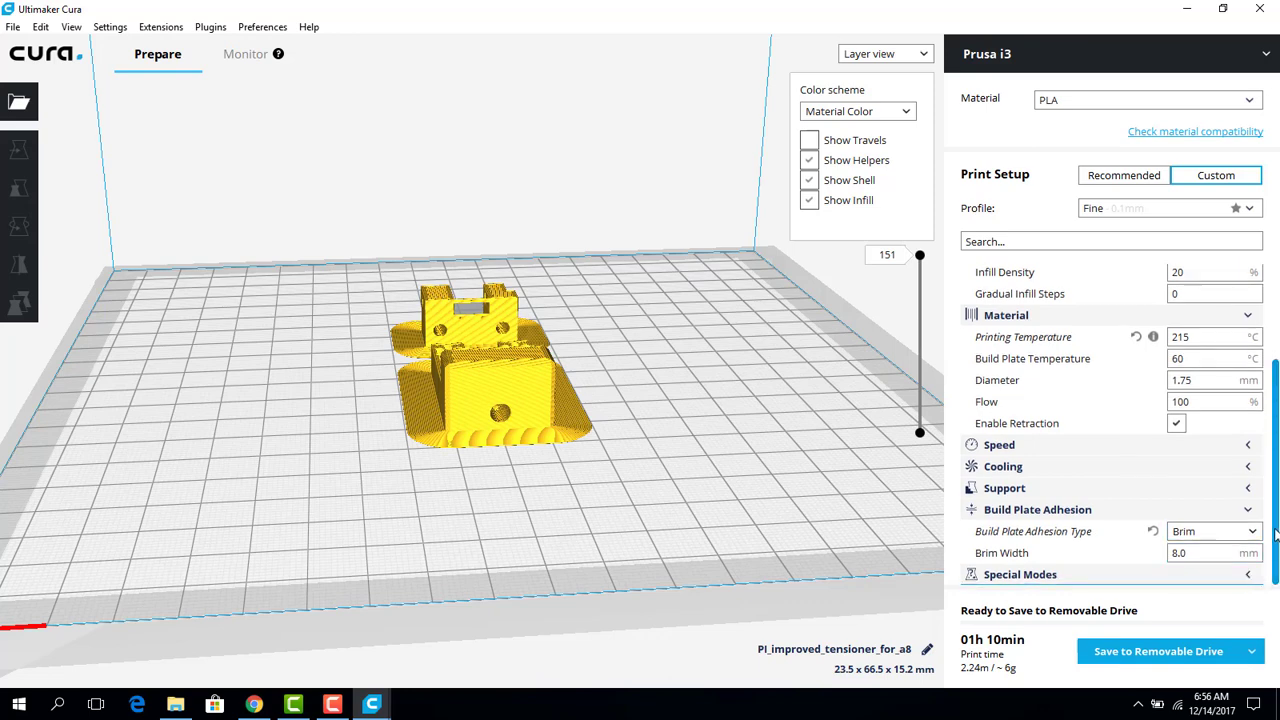
click(440, 368)
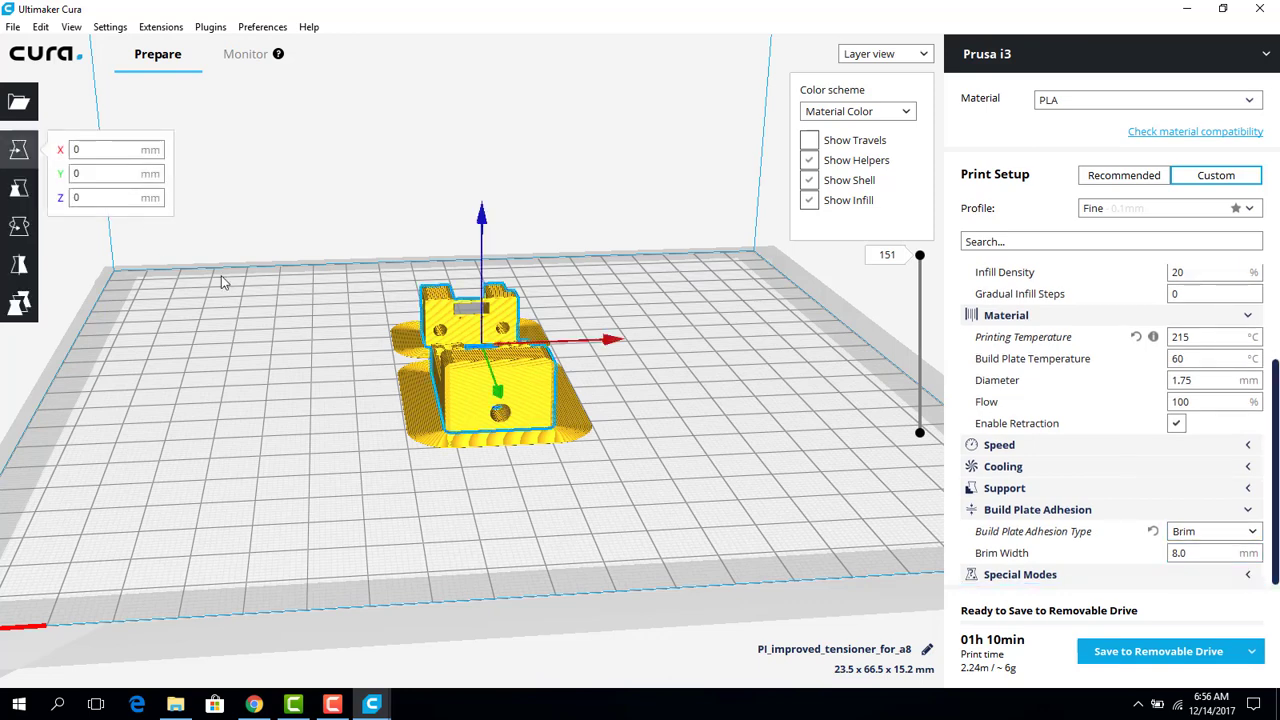
click(19, 228)
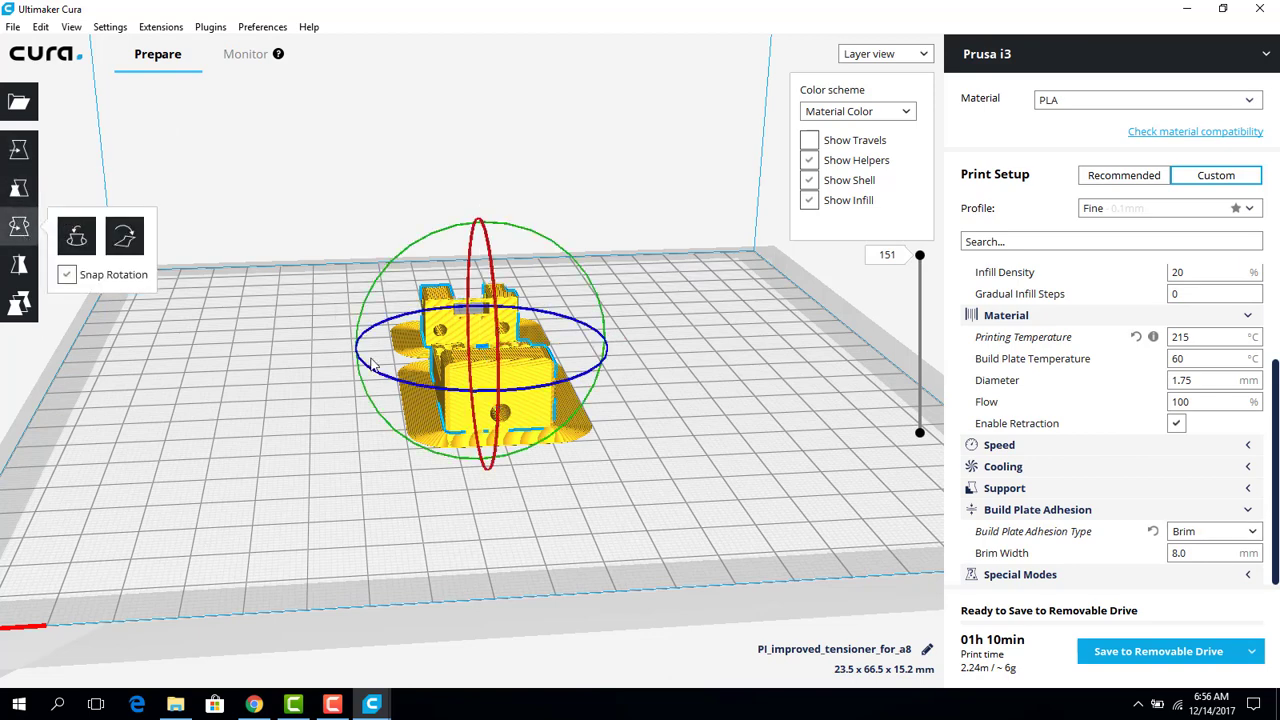
drag(360, 370, 565, 392)
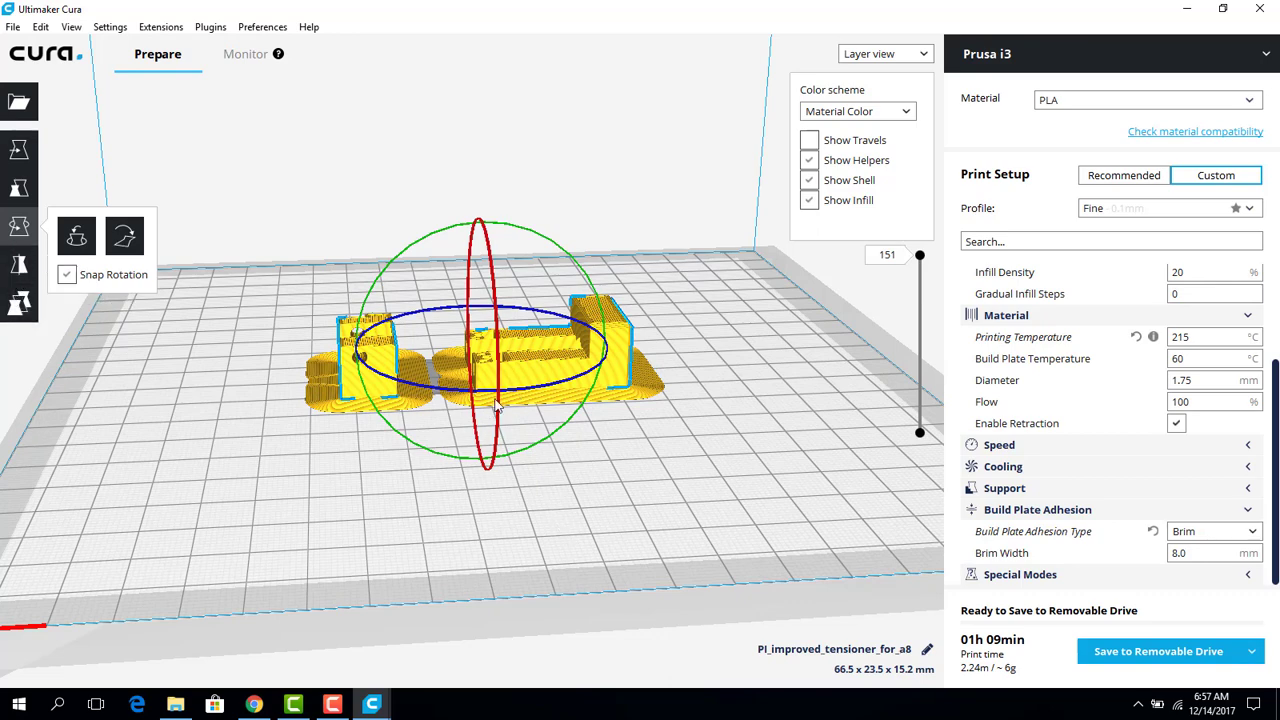
scroll(476, 396, down, 3)
scroll(476, 397, up, 4)
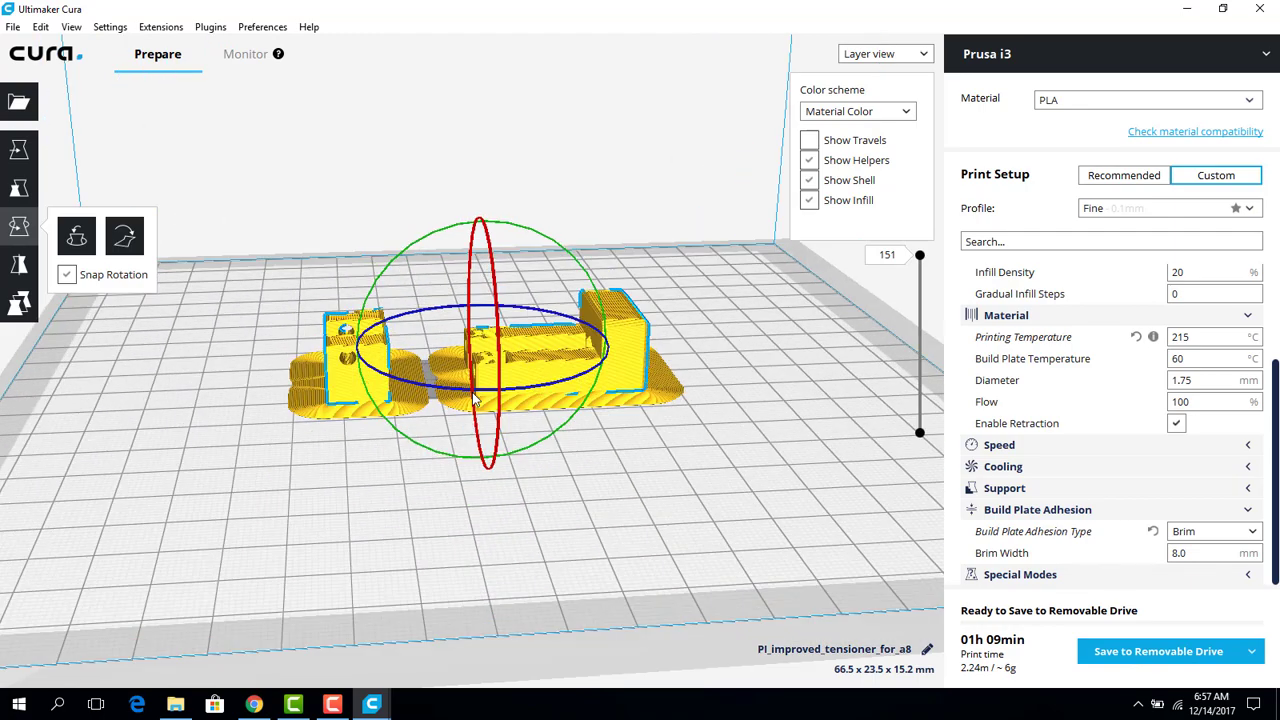
scroll(476, 397, up, 5)
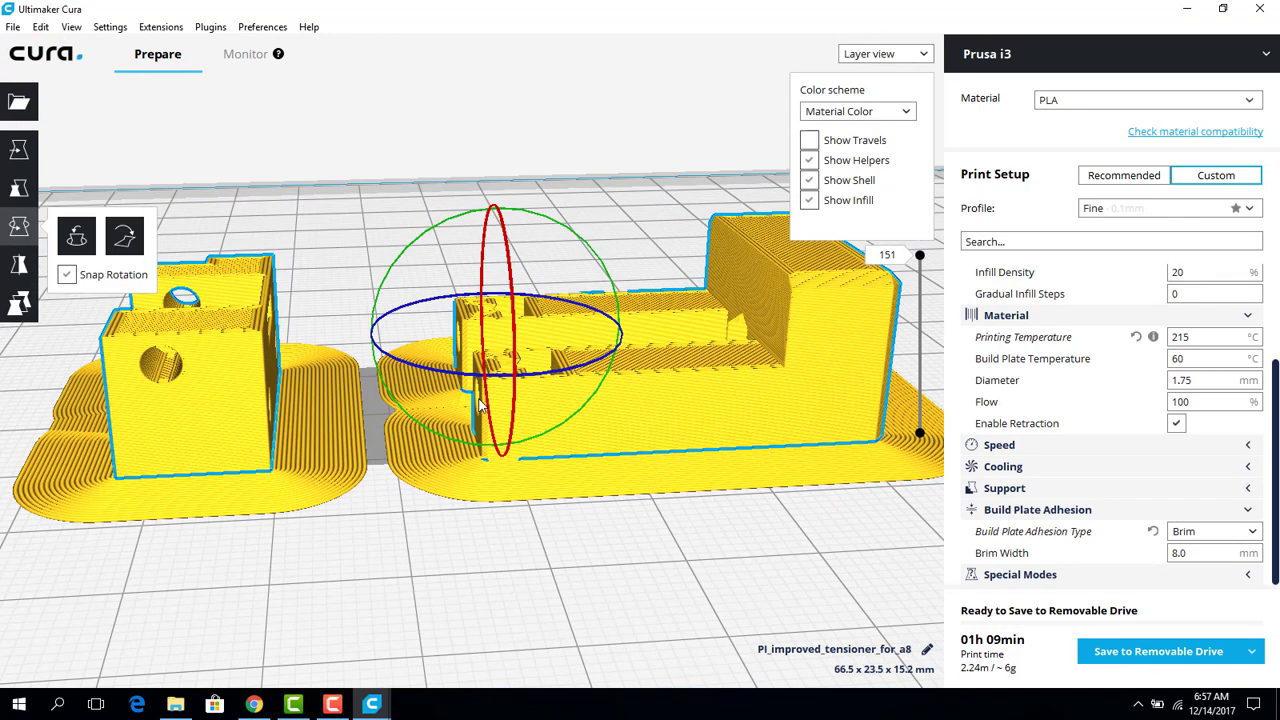
scroll(478, 405, down, 3)
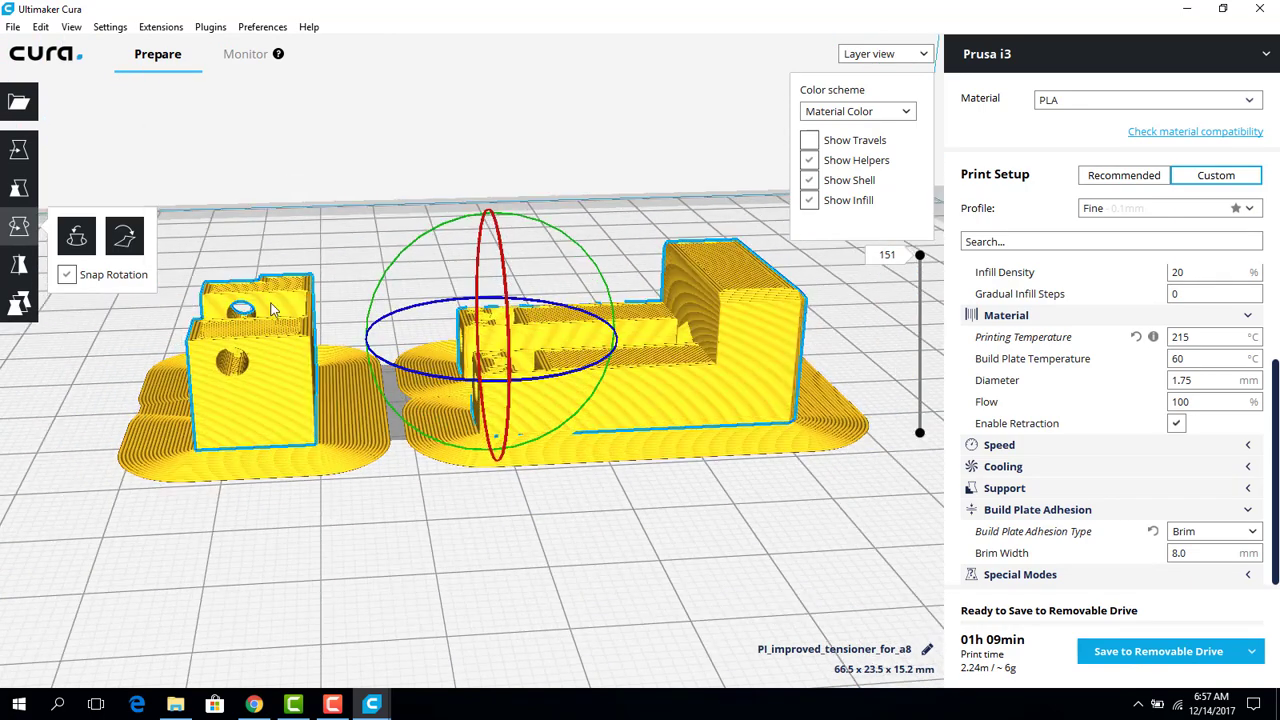
click(274, 192)
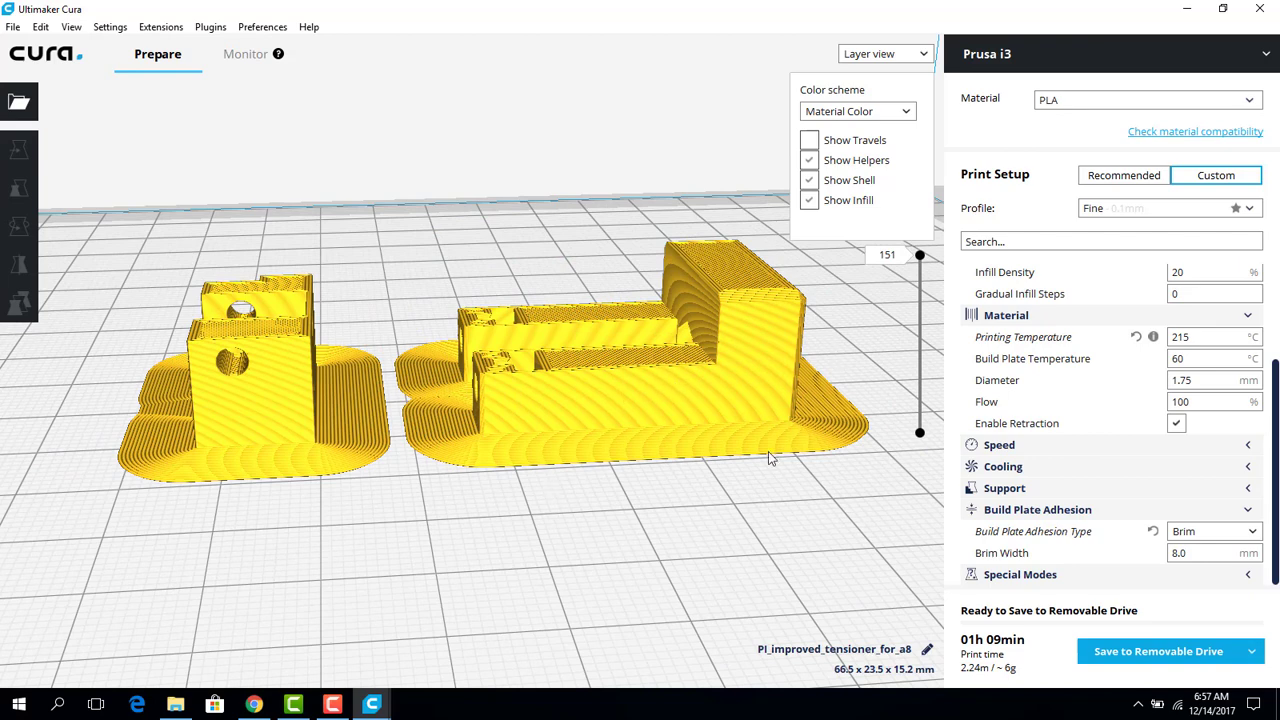
scroll(1194, 463, up, 3)
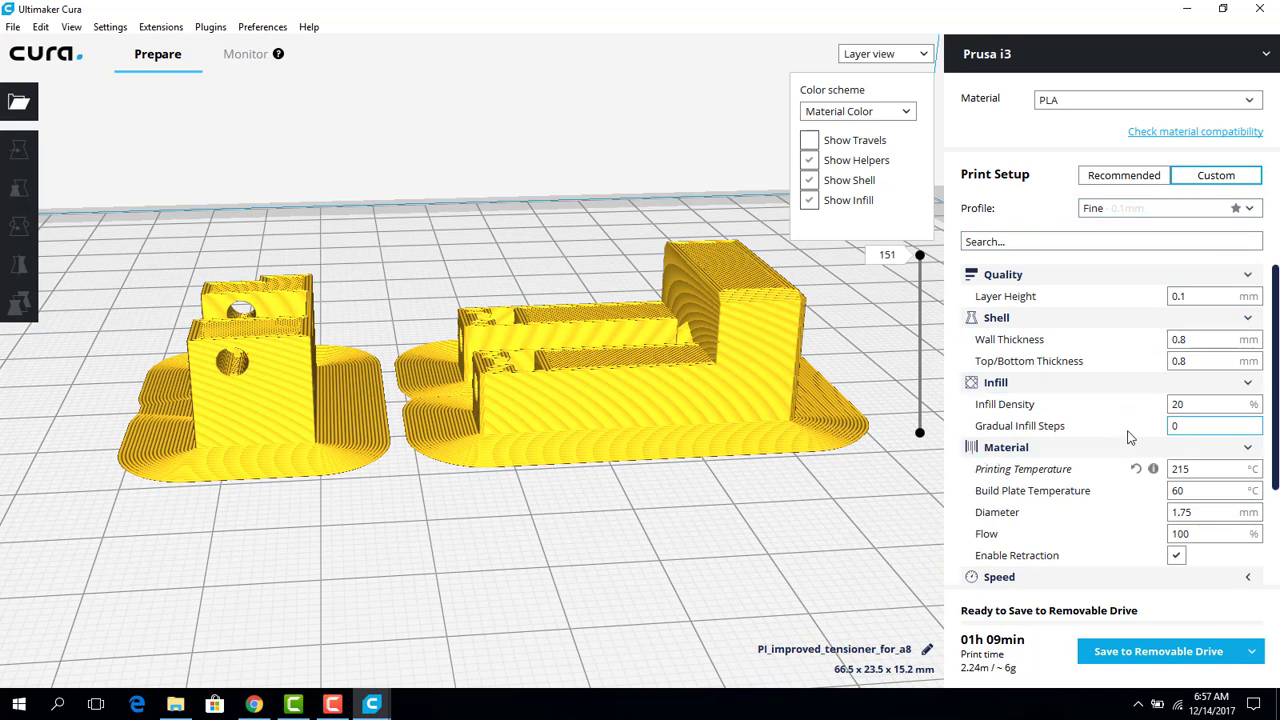
mouse_move(1205, 405)
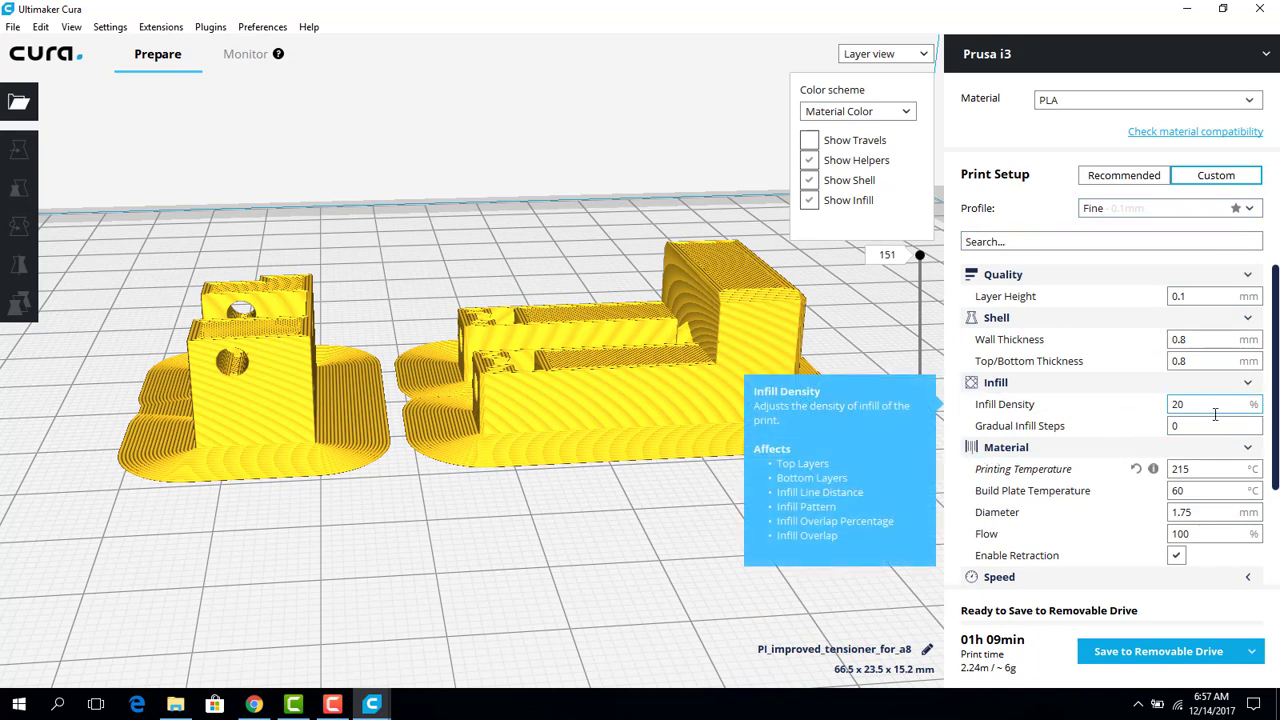
scroll(1227, 421, down, 2)
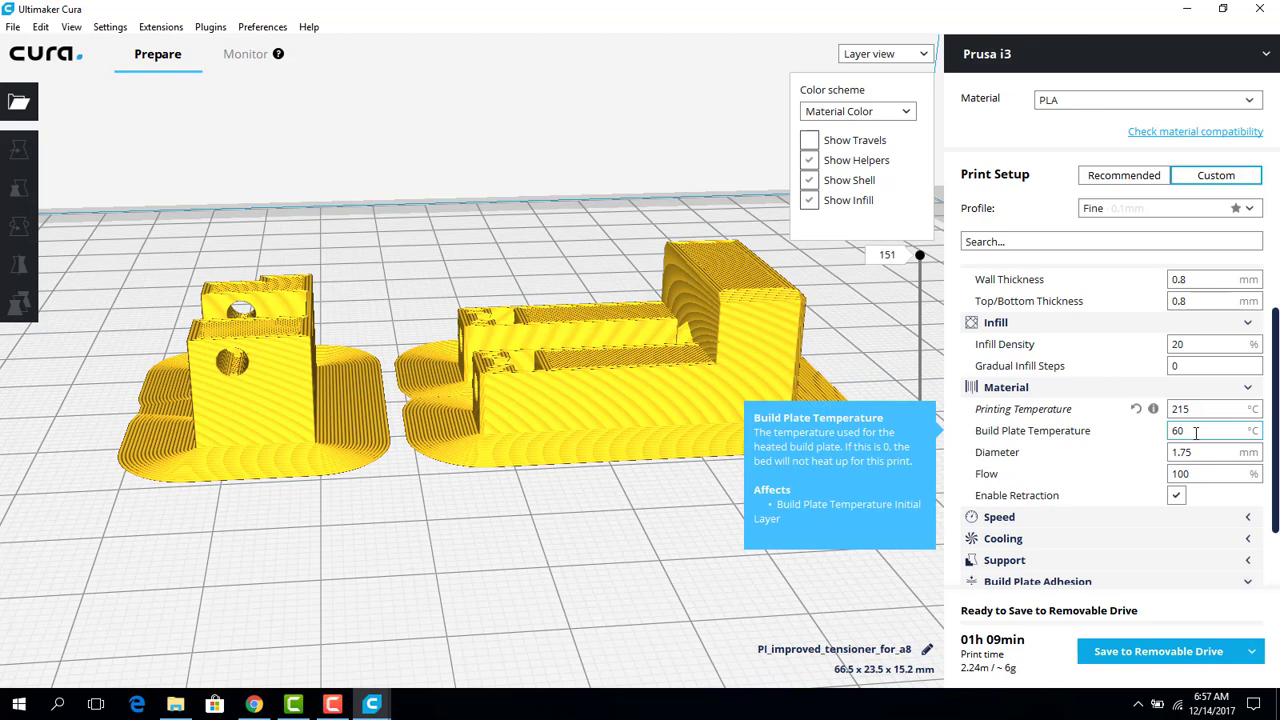
- Keep PLA material and save PI_improved_tensioner_for_a8.gcode to the EOS_DIGITAL (D:) drive
click(1258, 104)
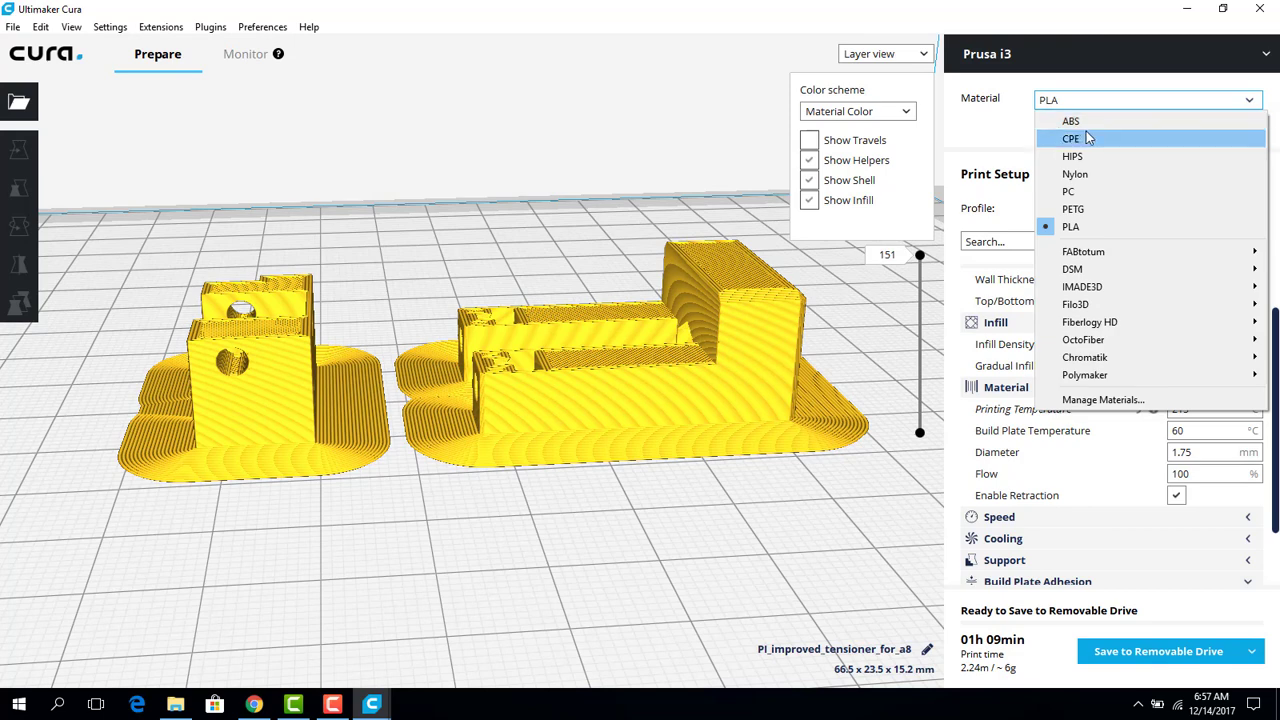
click(985, 143)
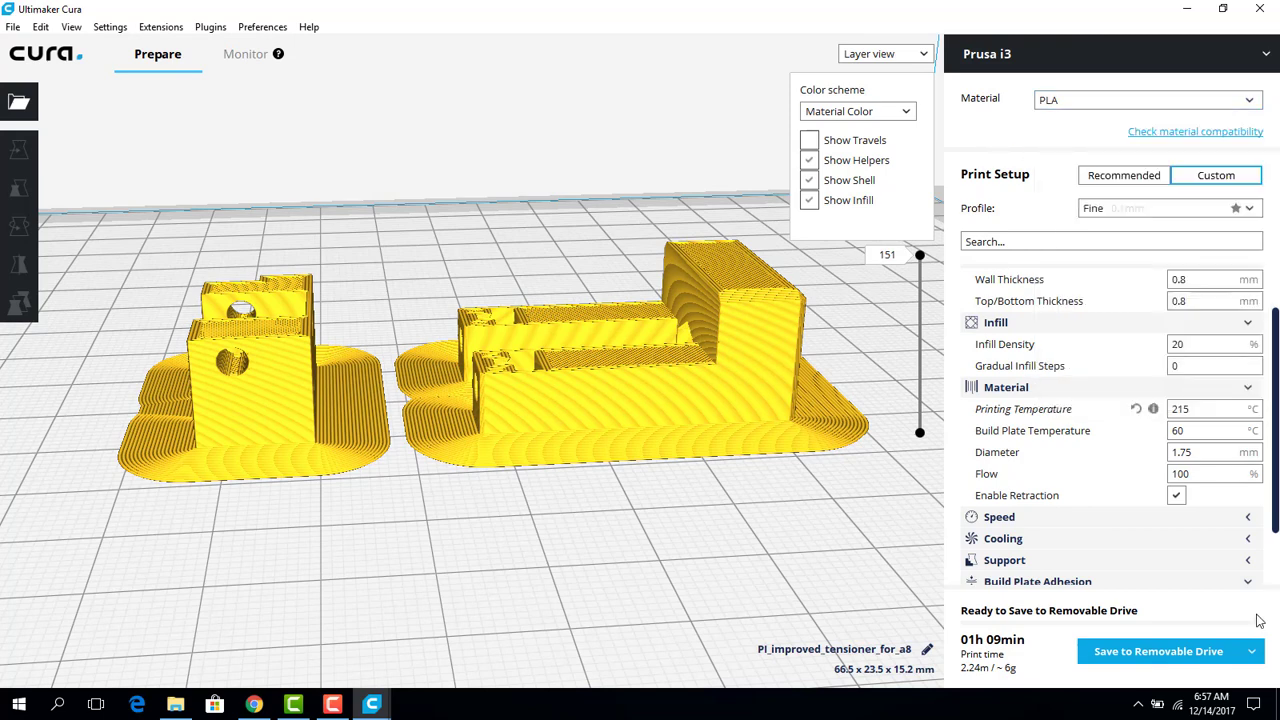
click(1222, 656)
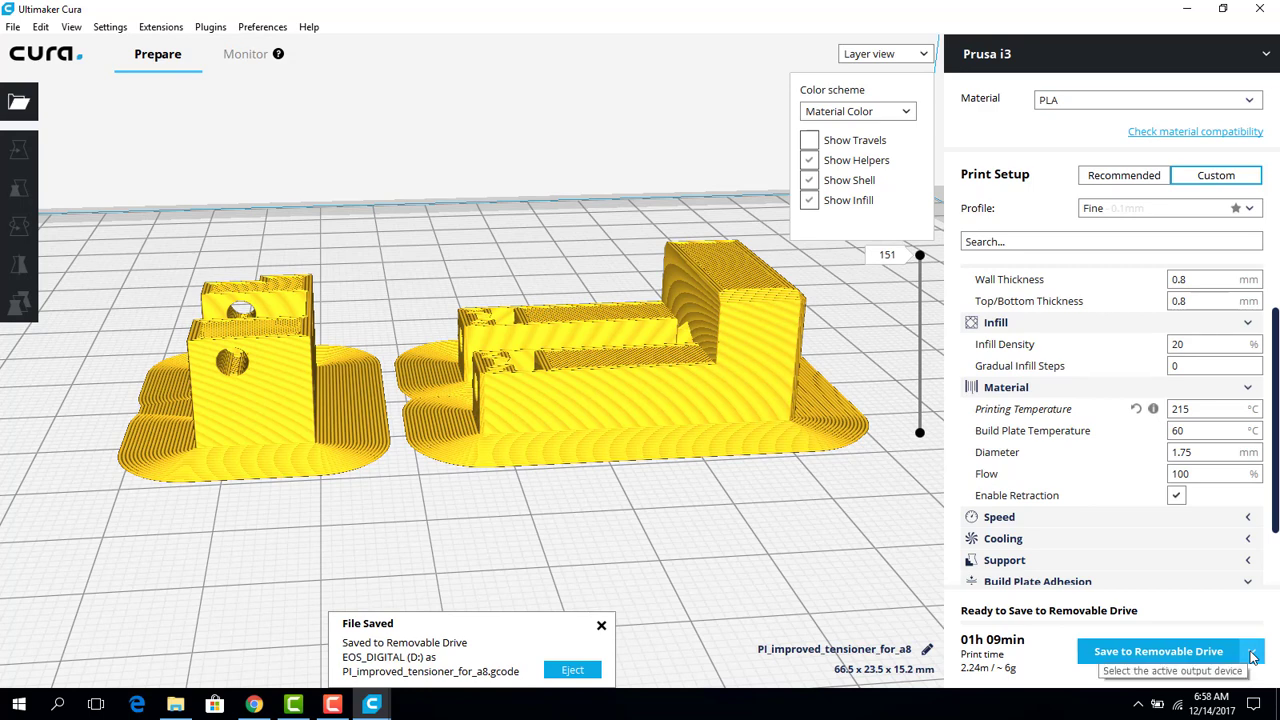
click(1252, 654)
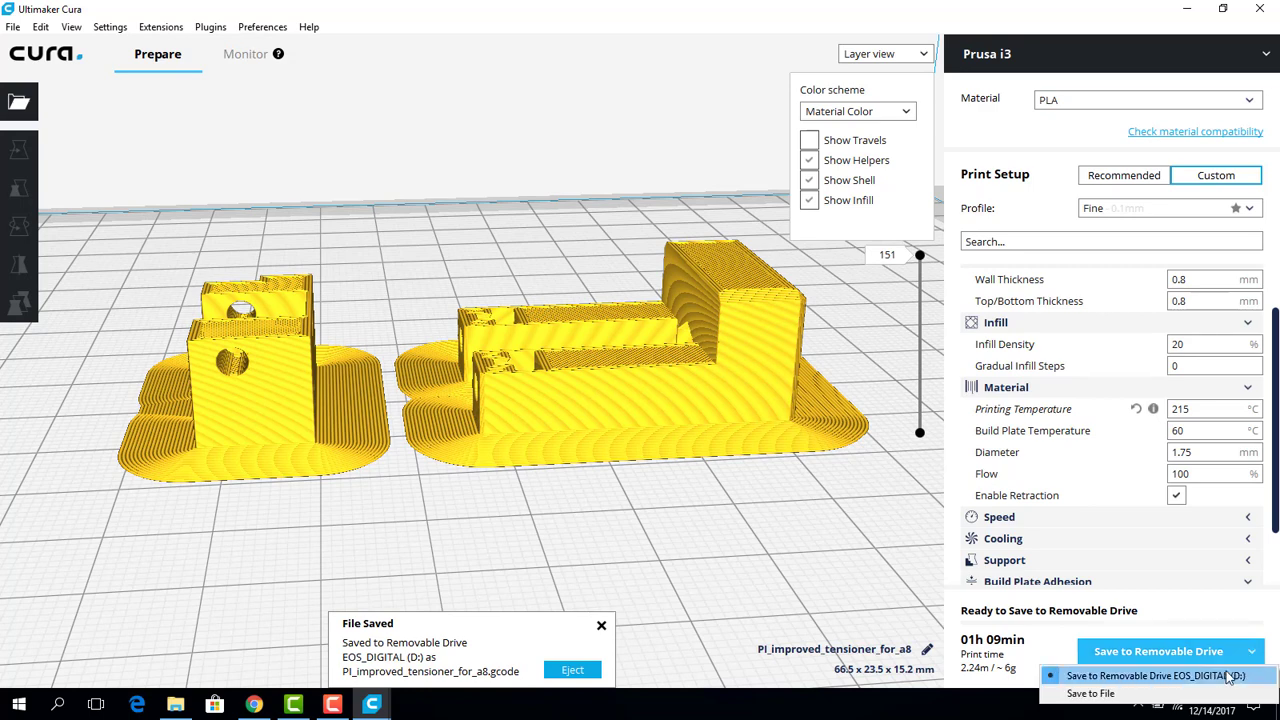
click(1231, 678)
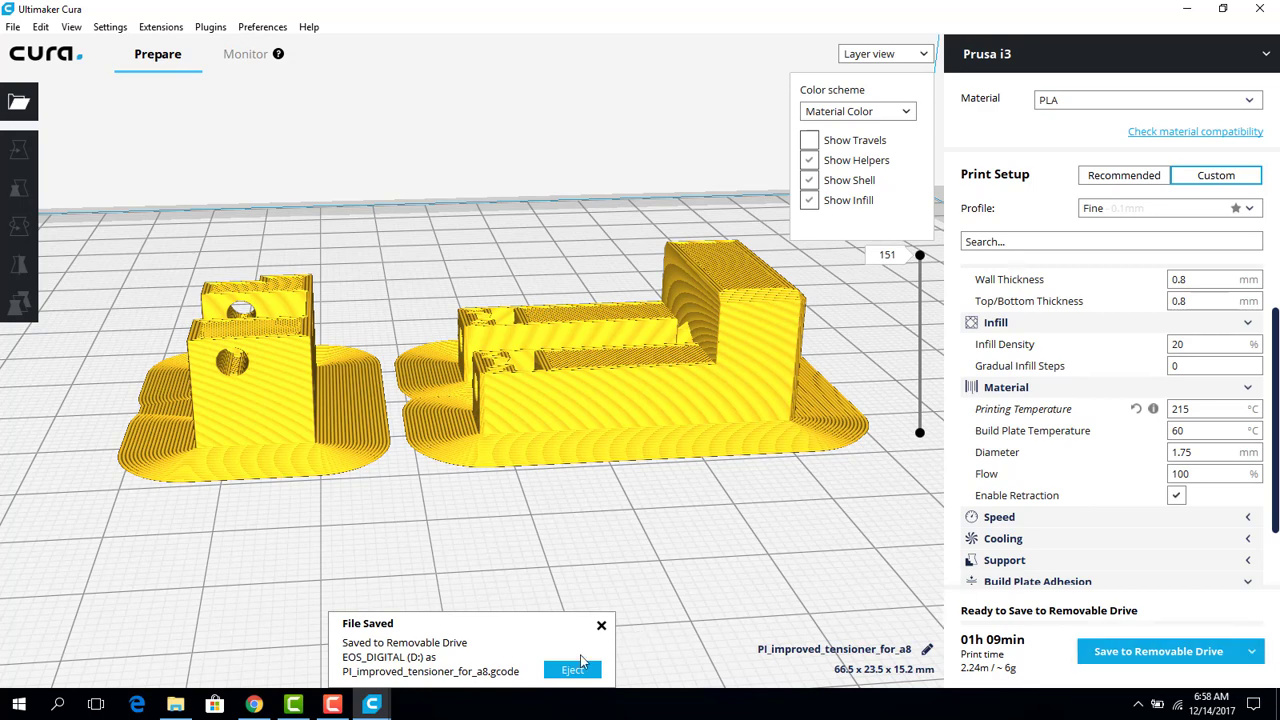
click(1131, 660)
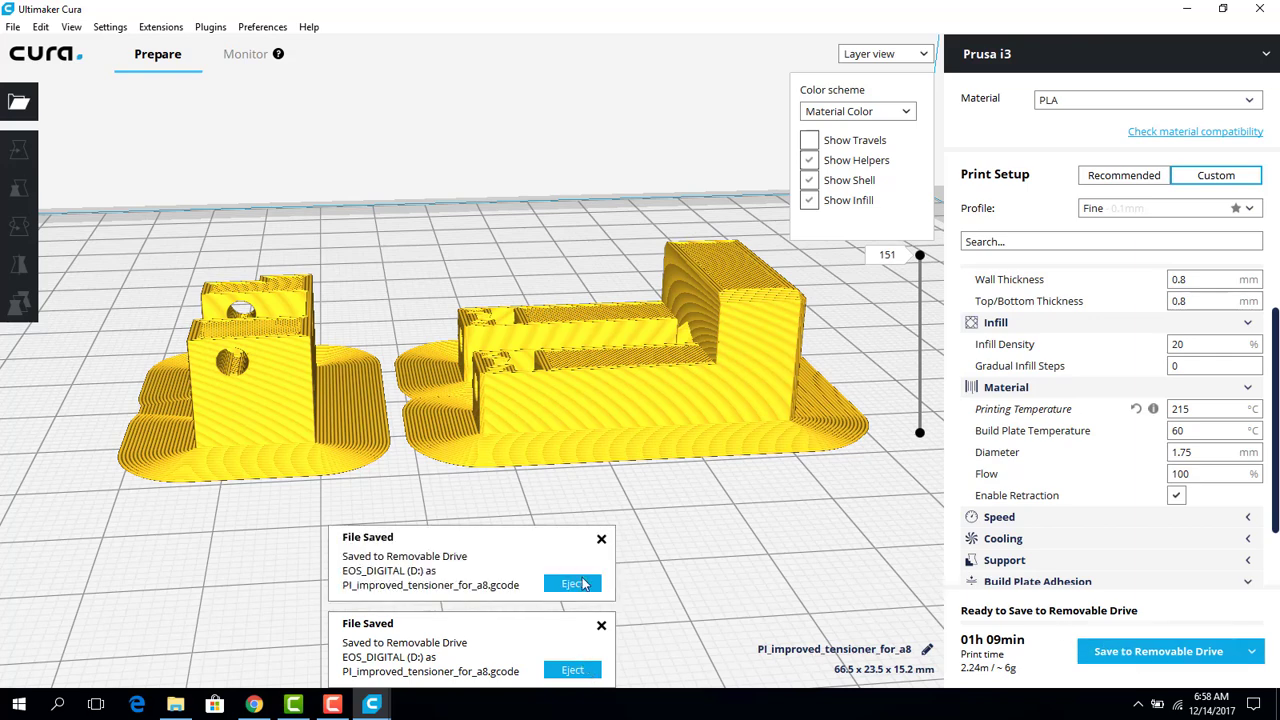
click(1251, 651)
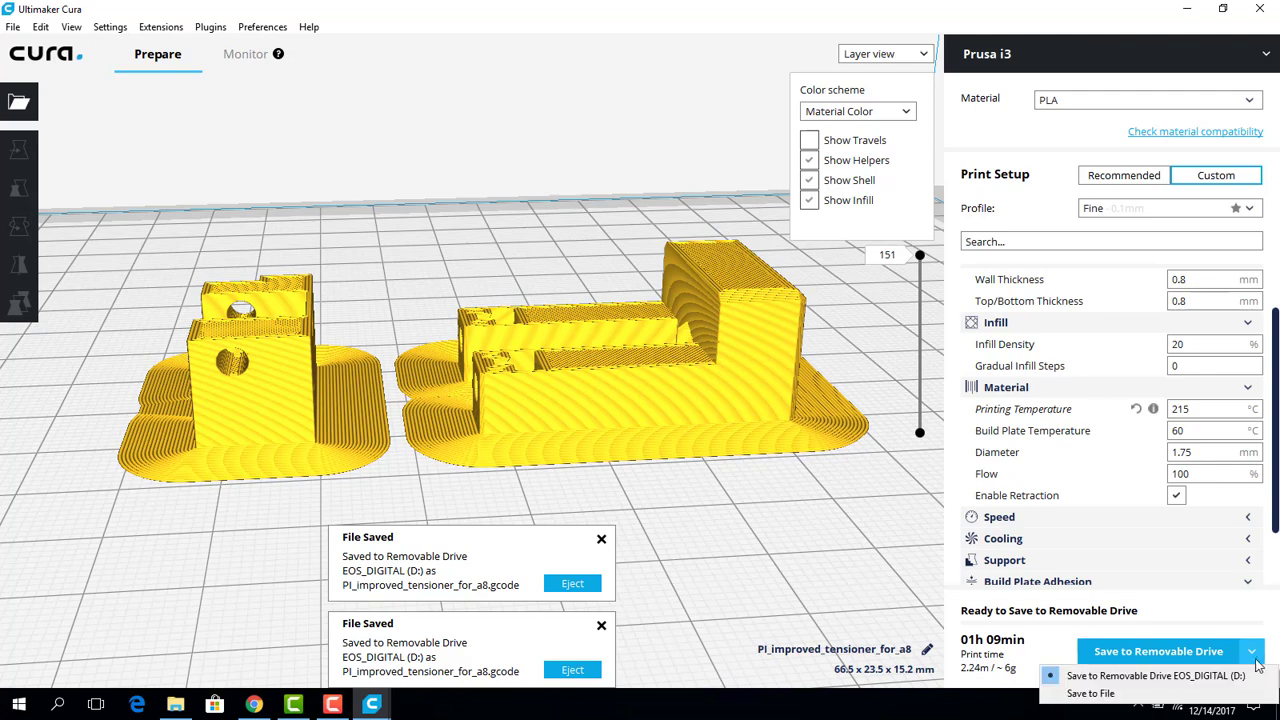
- Switch output to Save to File and browse to DCIM on EOS_DIGITAL (D:)
click(1153, 693)
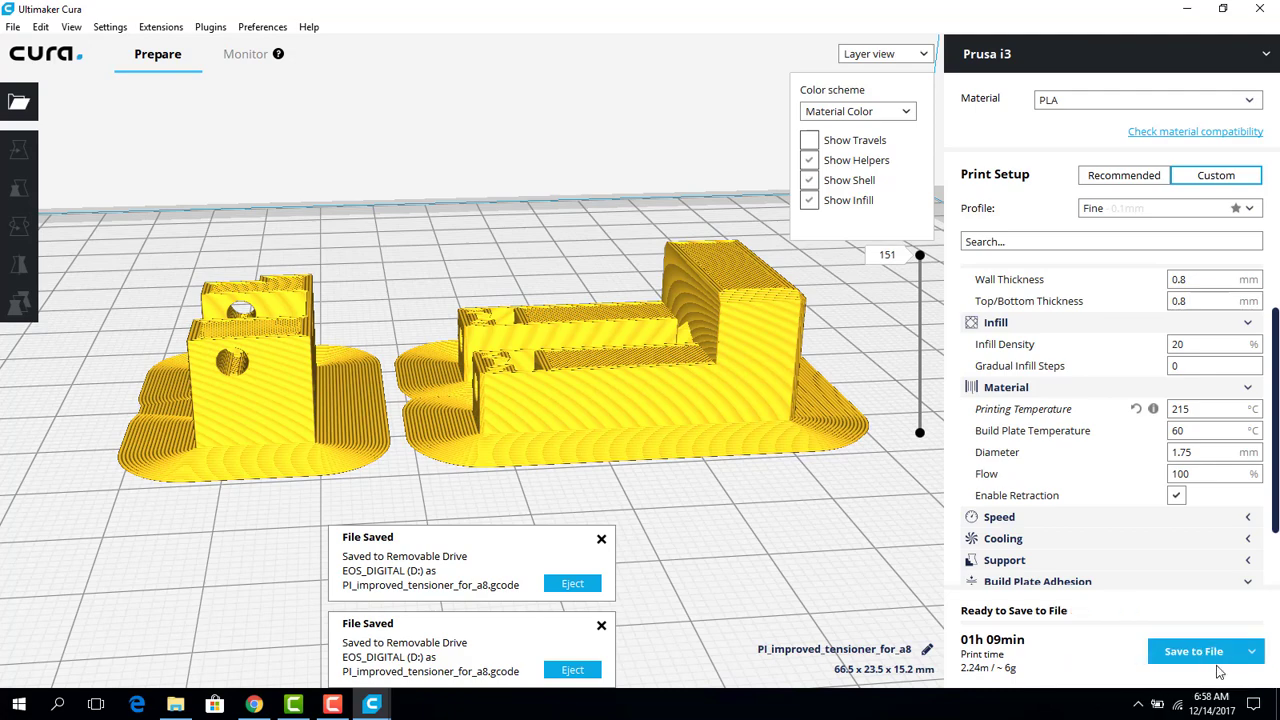
click(1165, 658)
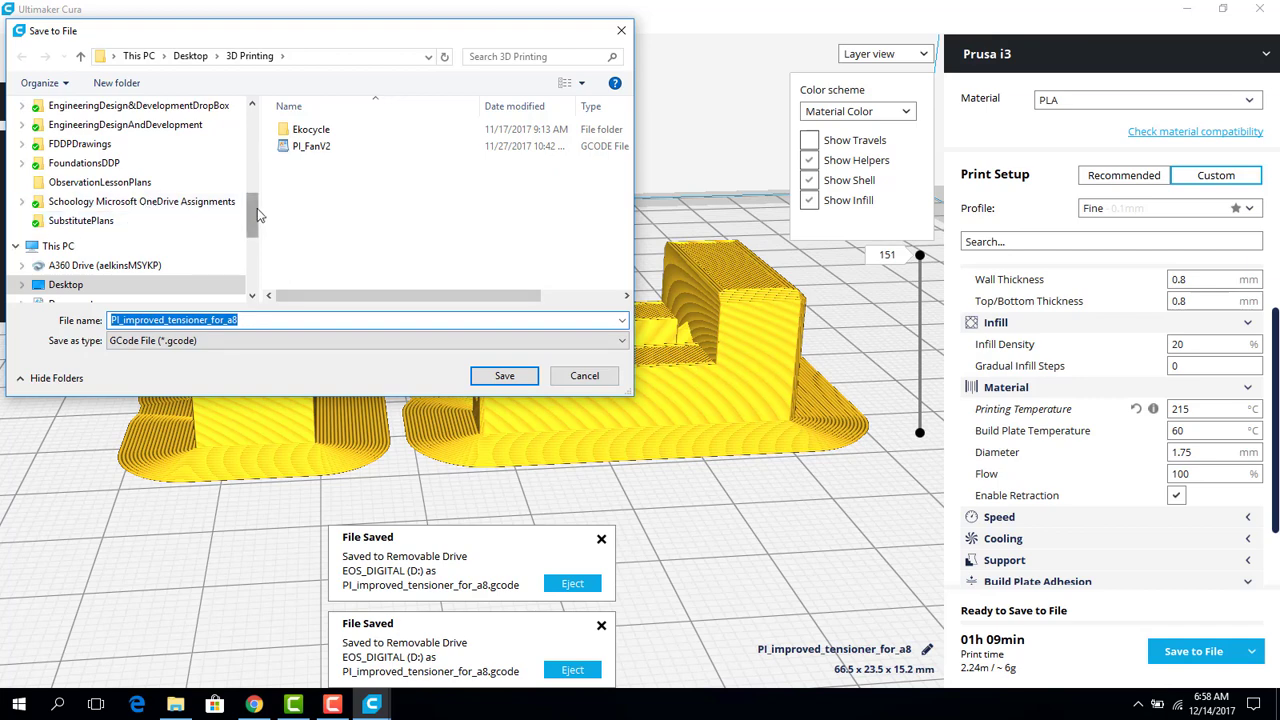
drag(251, 221, 276, 270)
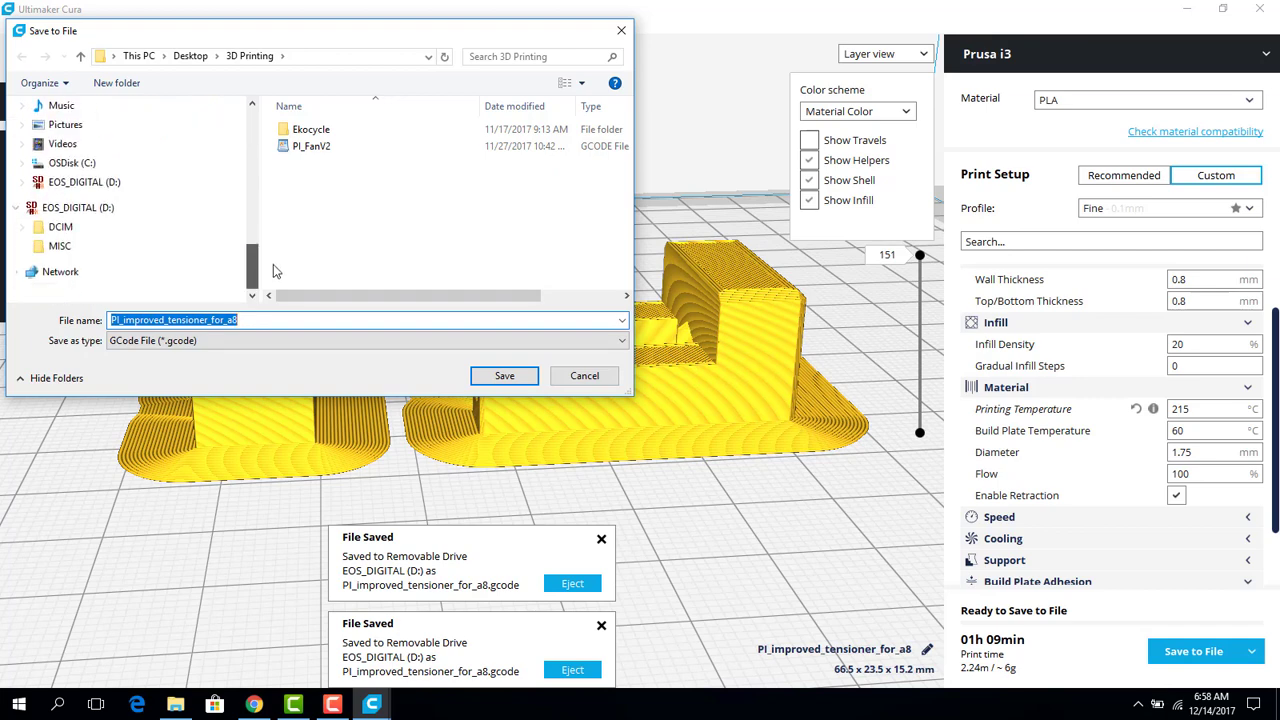
click(88, 182)
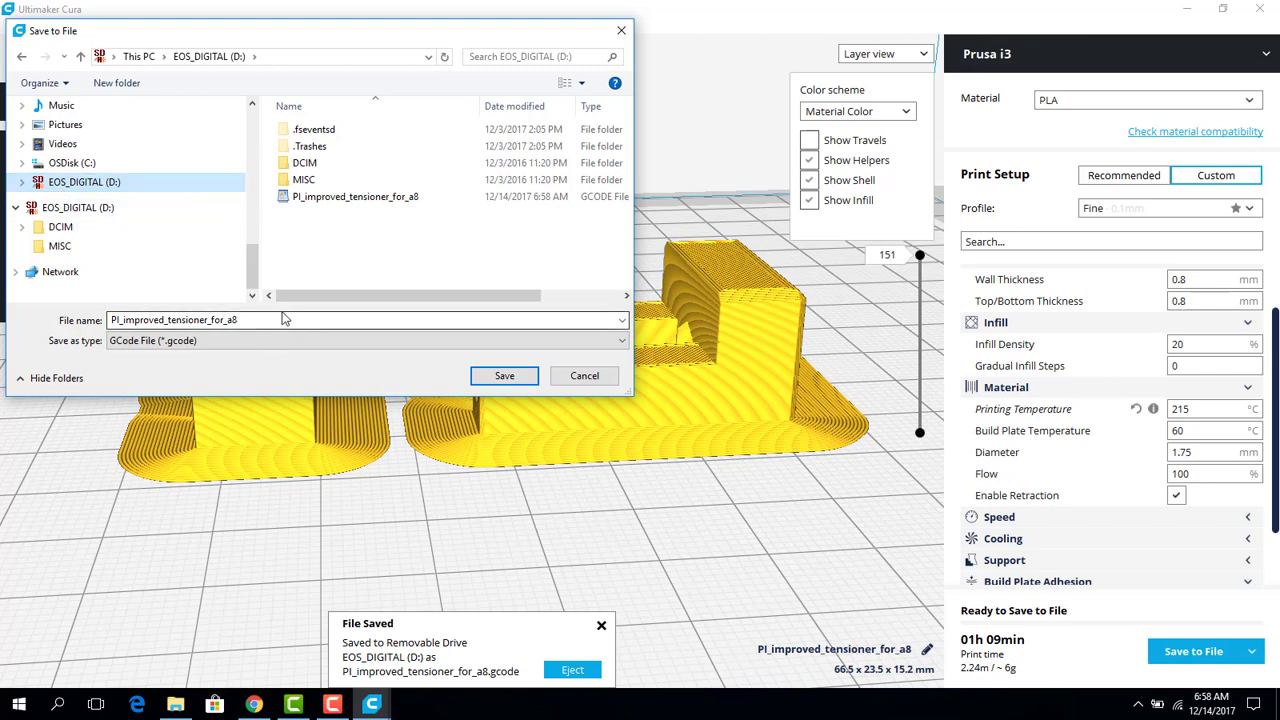
double_click(338, 164)
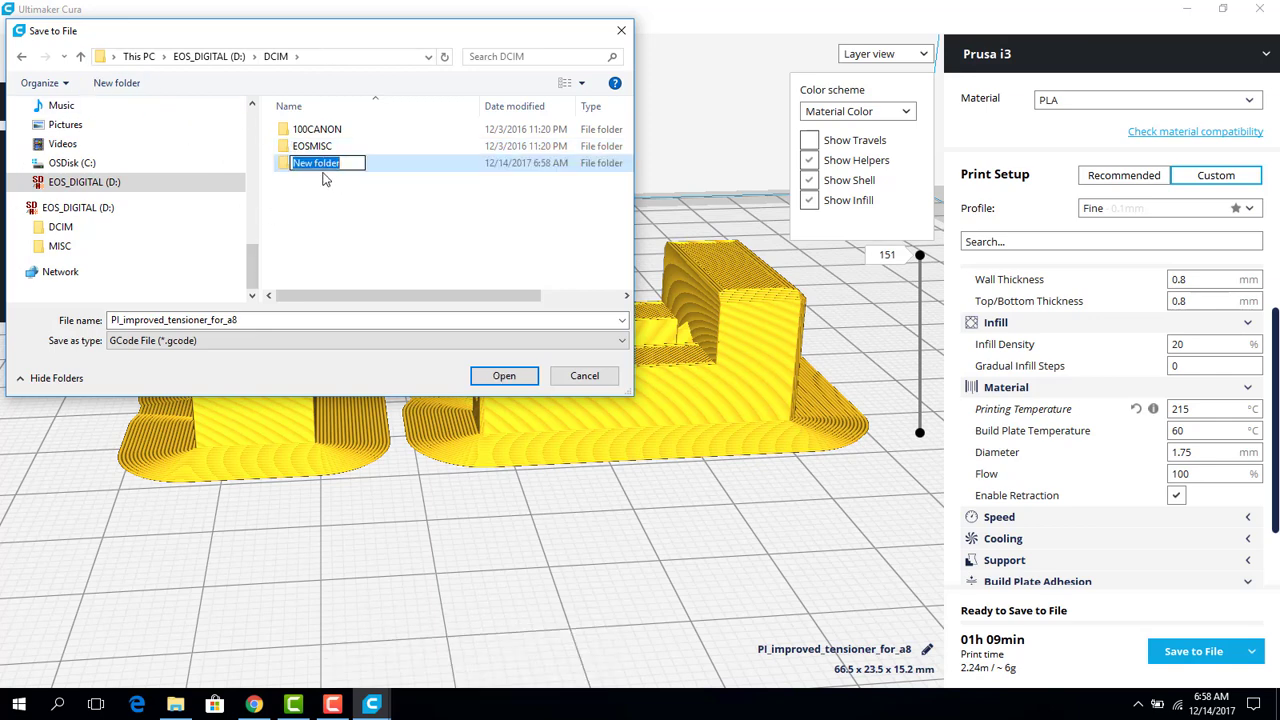
- Create a new folder named 3Dprinting inside DCIM and open it
text(w2)
key(BackSpace)
key(BackSpace)
text(#E)
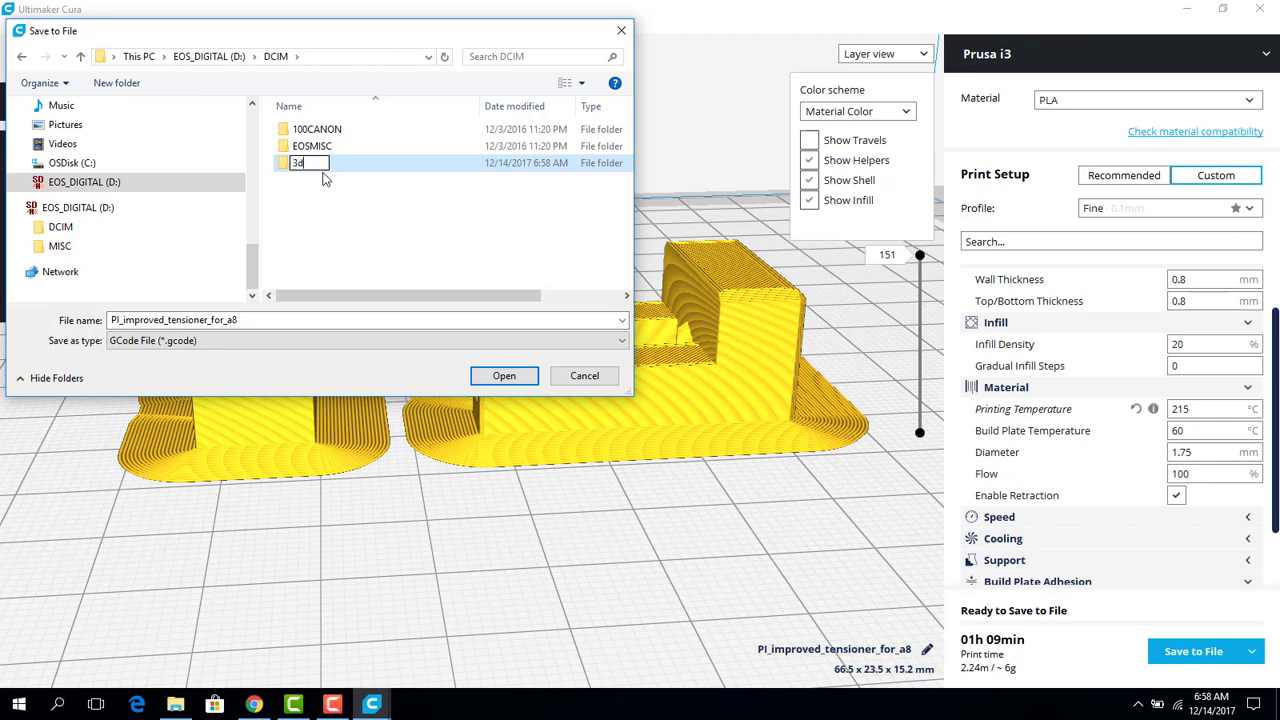
key(BackSpace)
text(Dpringint)
key(BackSpace)
text(t)
key(BackSpace)
key(BackSpace)
key(BackSpace)
key(BackSpace)
text(ting)
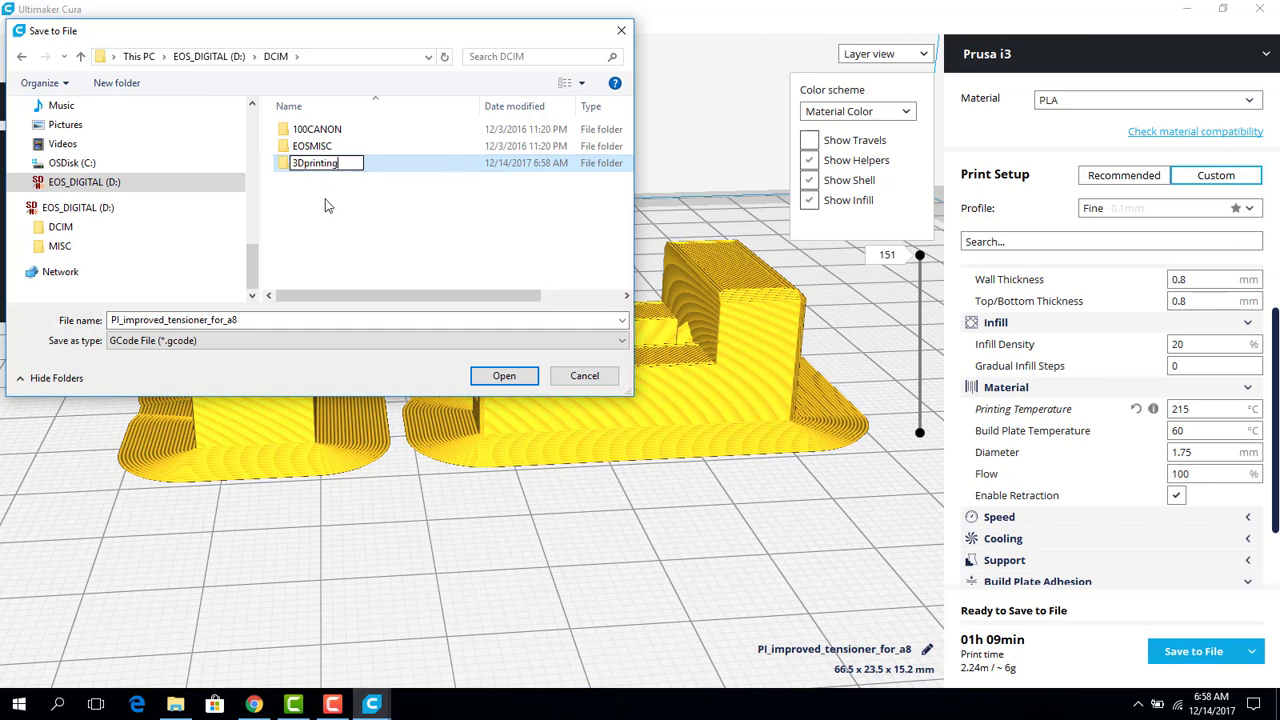
key(Return)
double_click(286, 167)
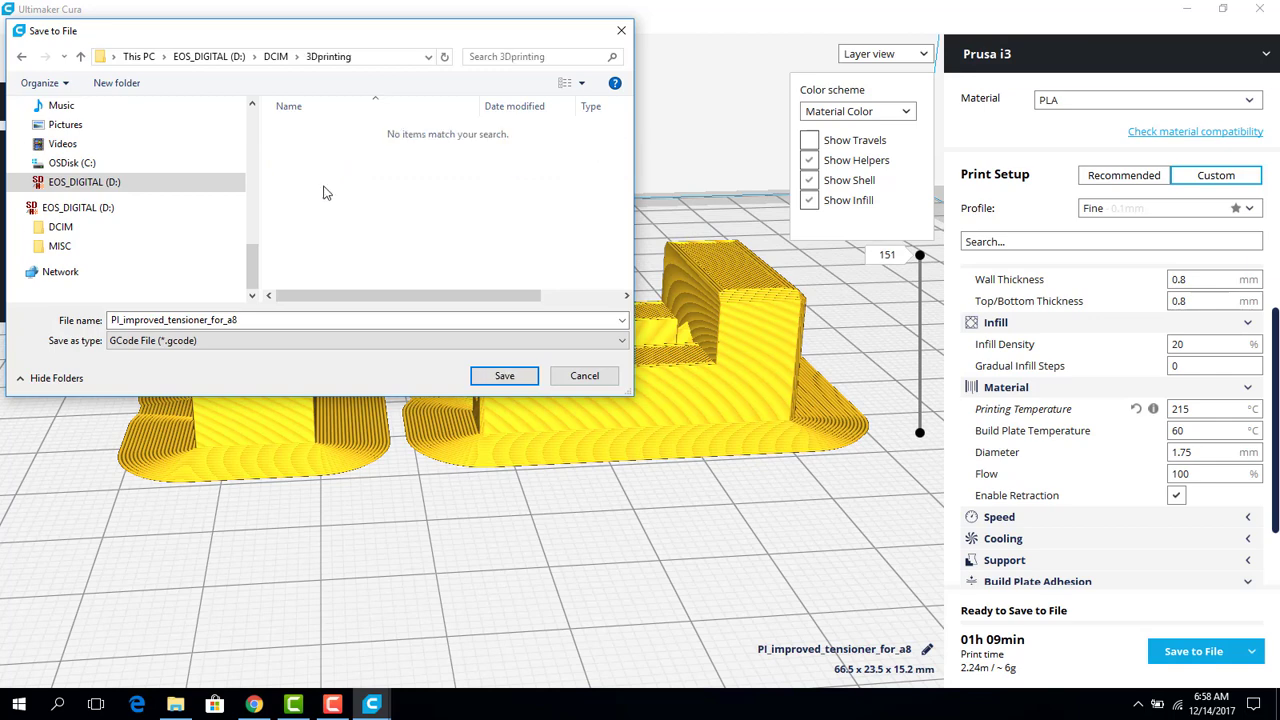
- Save the tensioner G-code into the 3Dprinting folder
click(503, 376)
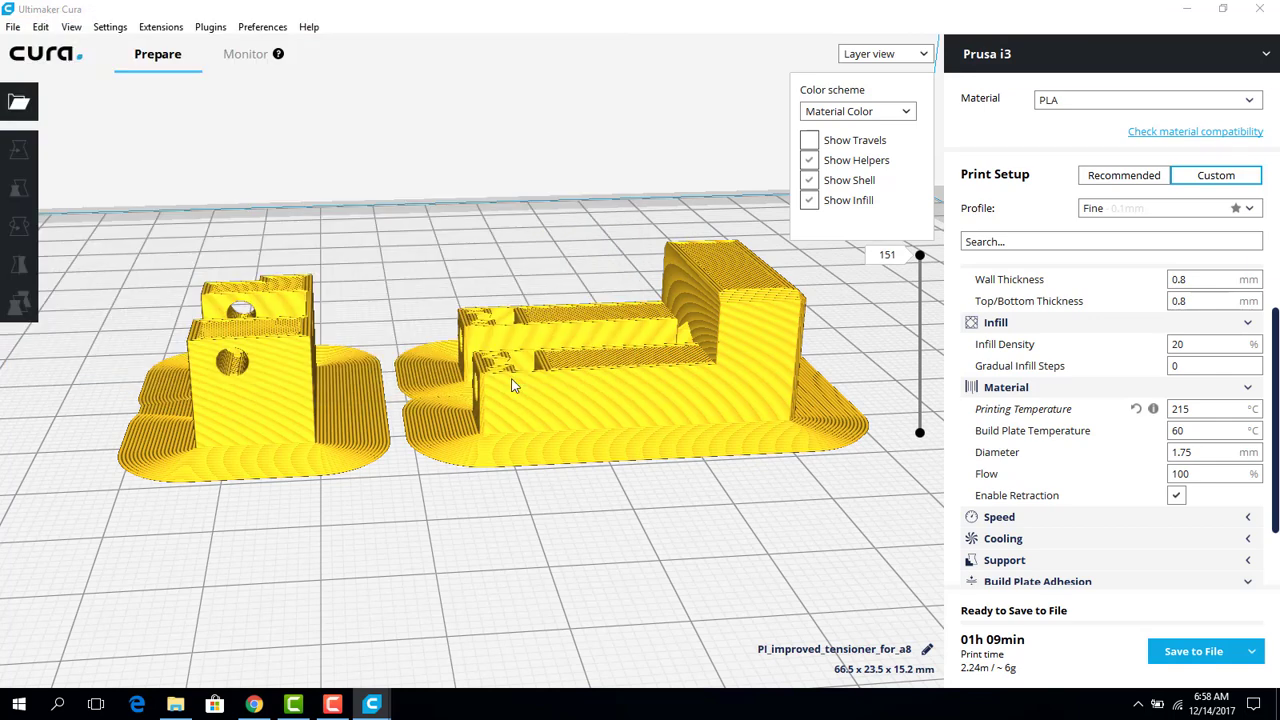